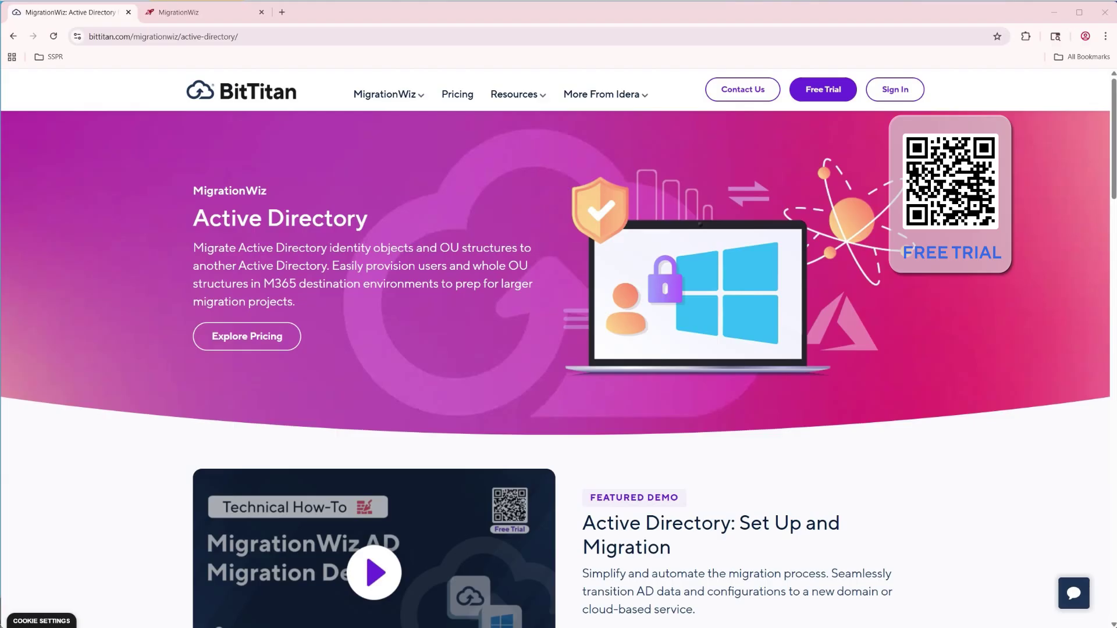
# Switch to the MigrationWiz Create Project browser tab.
pyautogui.hotkey('ctrl', 'Tab')
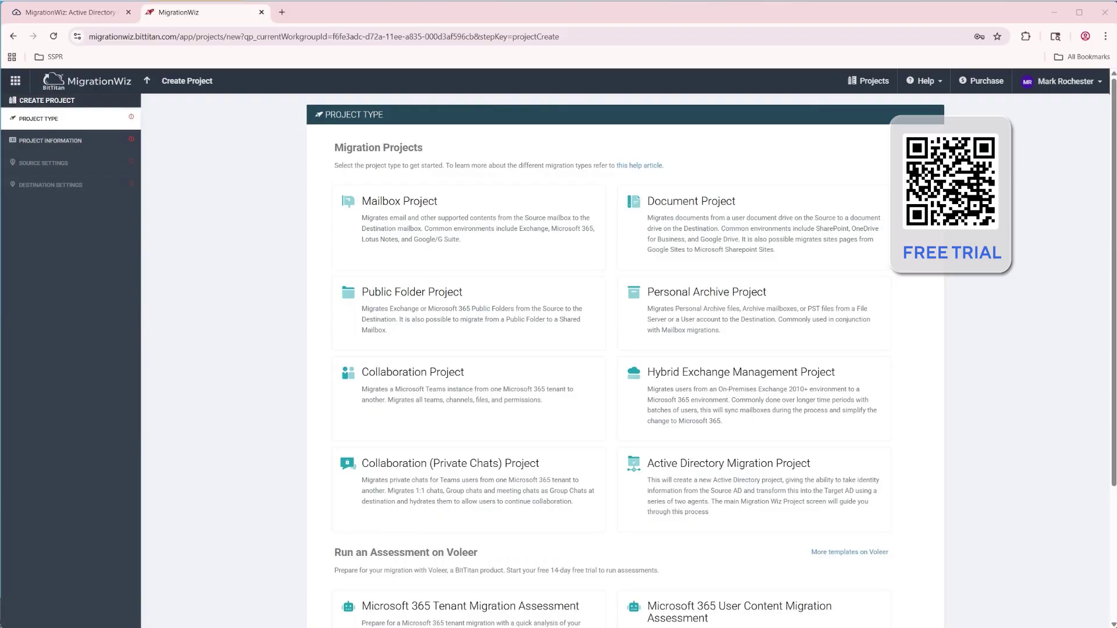
# Start an Active Directory Migration Project with an Active Directory source and Microsoft Entra ID target.
pyautogui.click(713, 482)
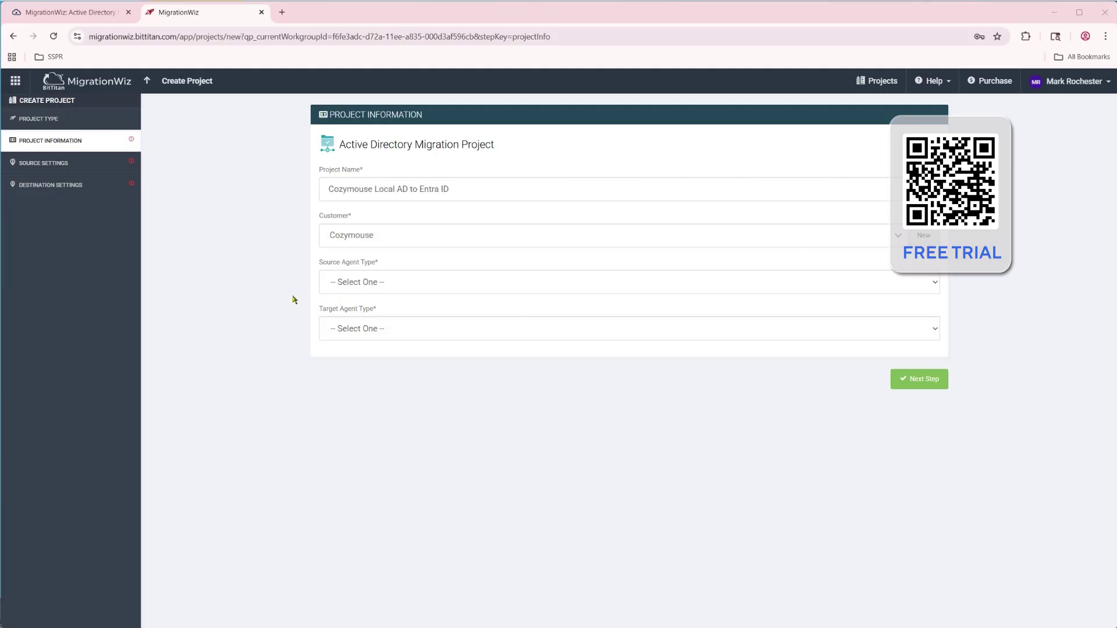
pyautogui.click(368, 285)
pyautogui.click(361, 317)
pyautogui.click(357, 330)
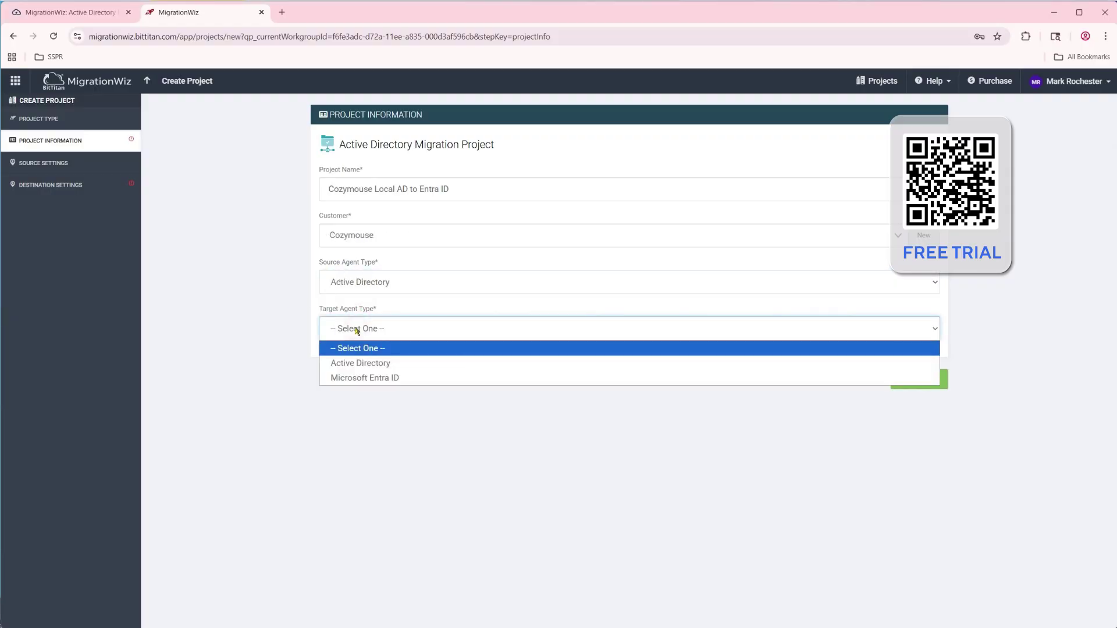
pyautogui.click(377, 380)
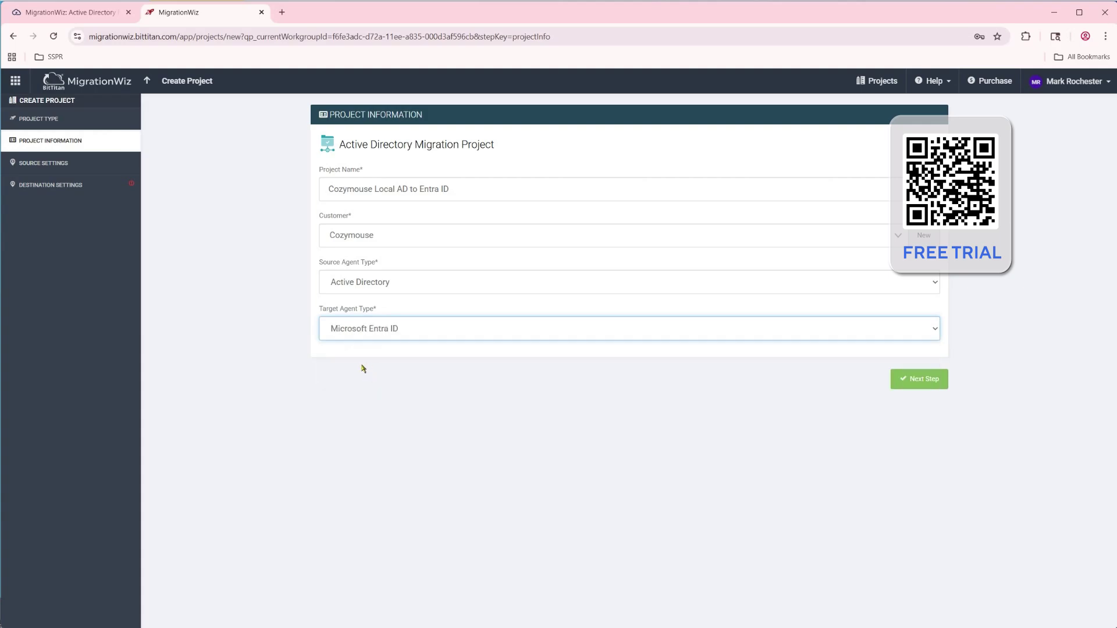
pyautogui.click(920, 381)
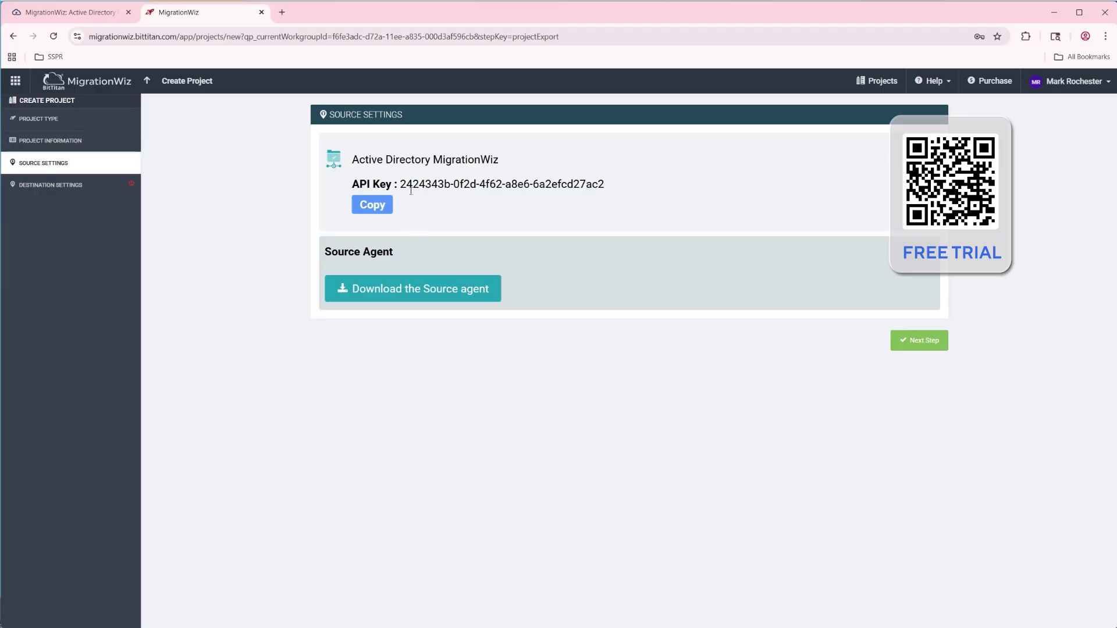
# Copy the project's API key on Source Settings and move on to Destination Settings.
pyautogui.click(379, 209)
pyautogui.click(906, 341)
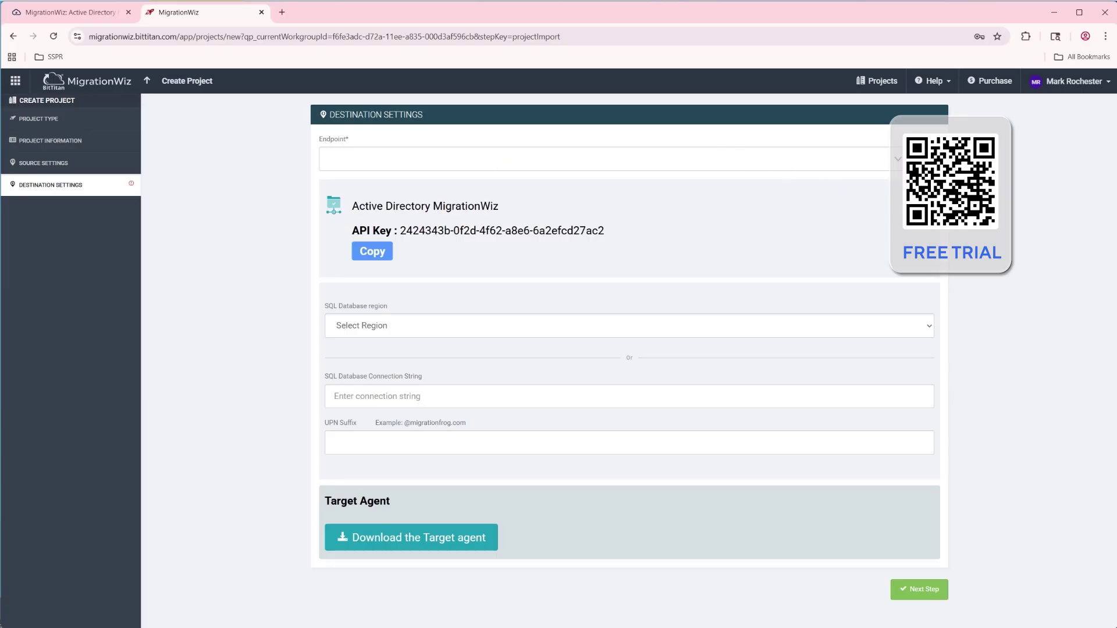
pyautogui.click(429, 160)
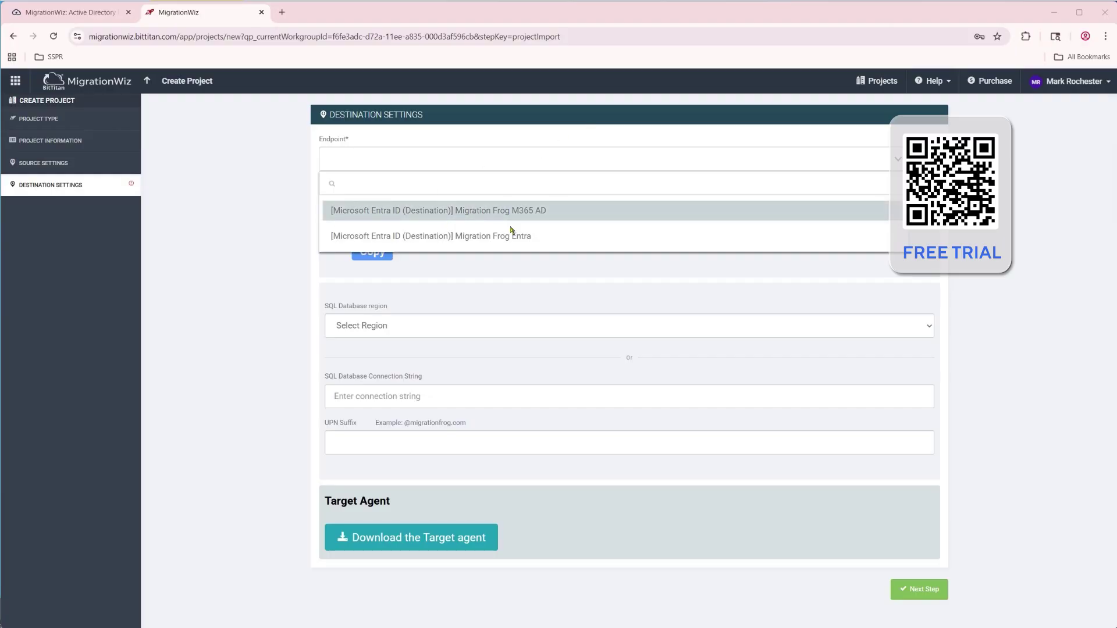
pyautogui.click(526, 238)
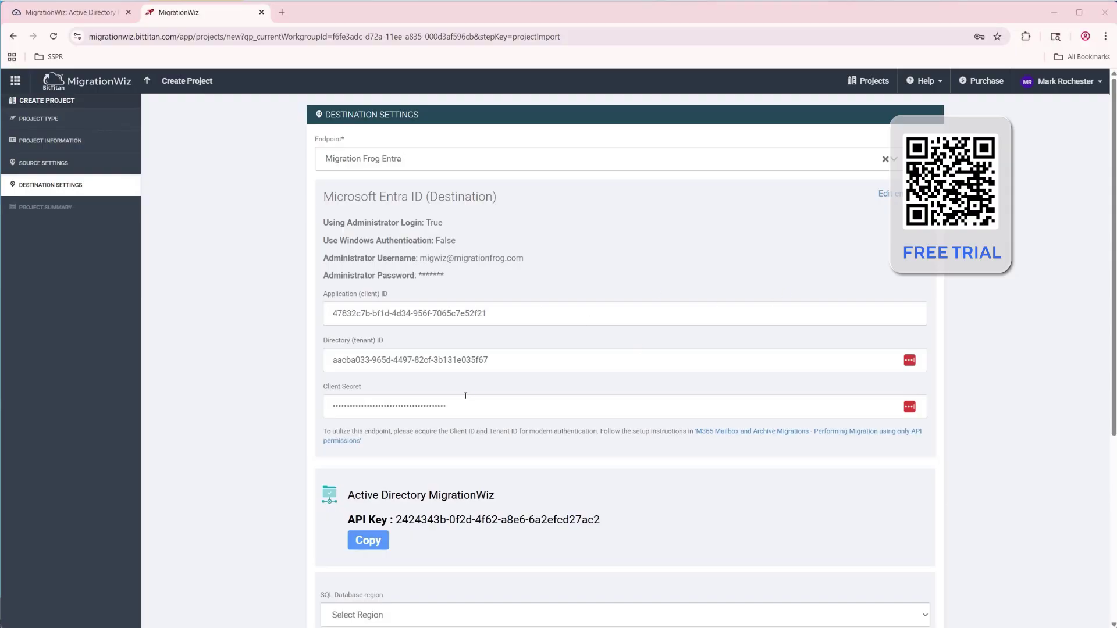
pyautogui.scroll(-2, 430, 489)
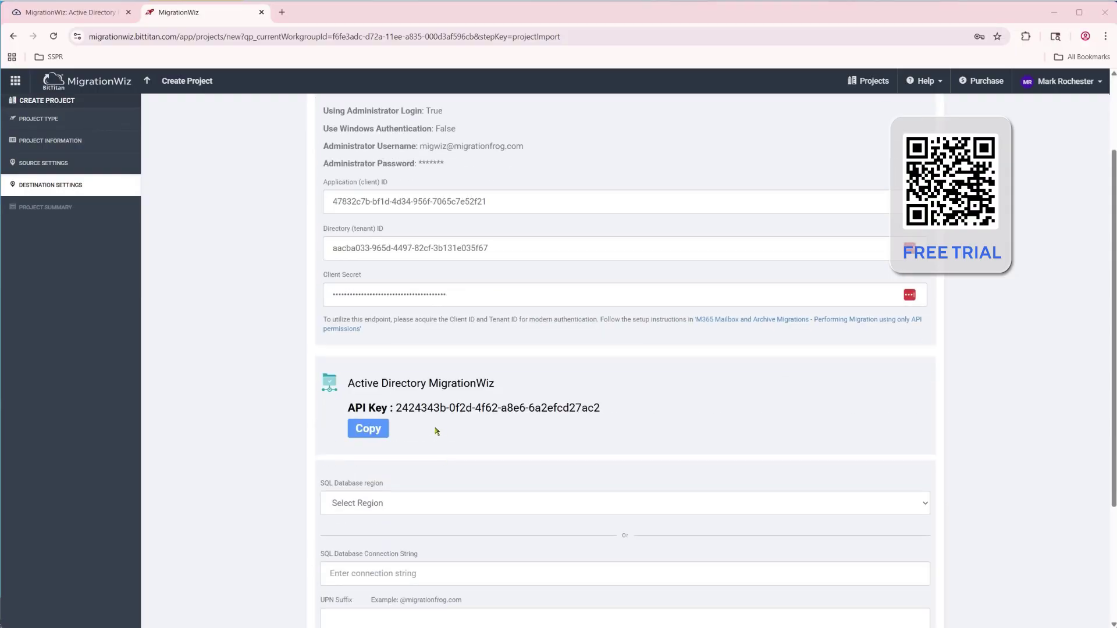
pyautogui.scroll(-3, 428, 421)
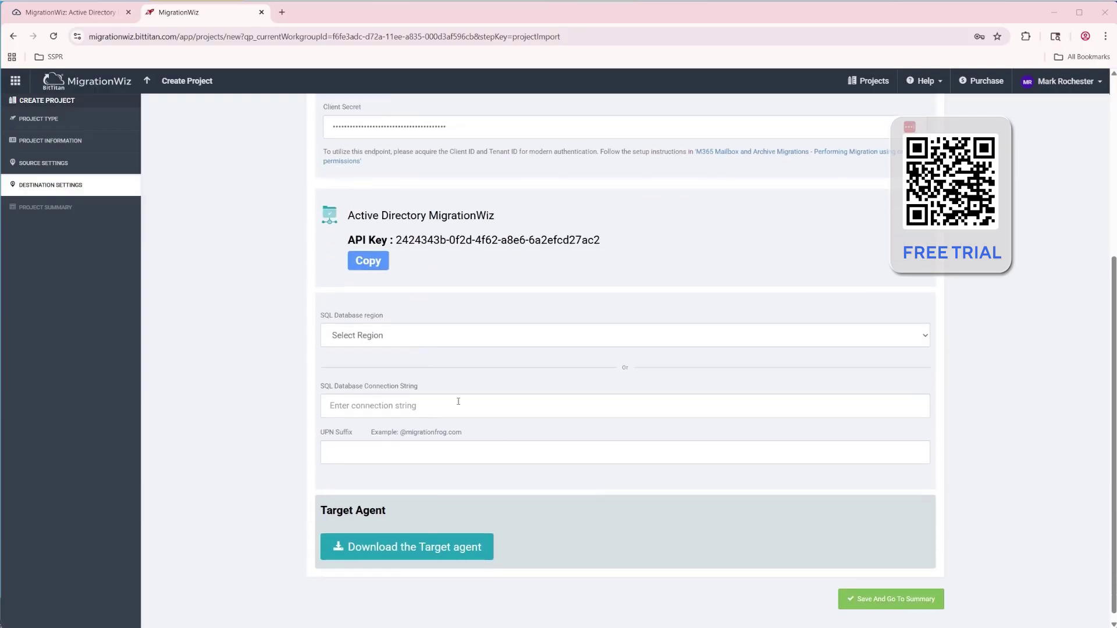
pyautogui.click(398, 339)
pyautogui.click(388, 382)
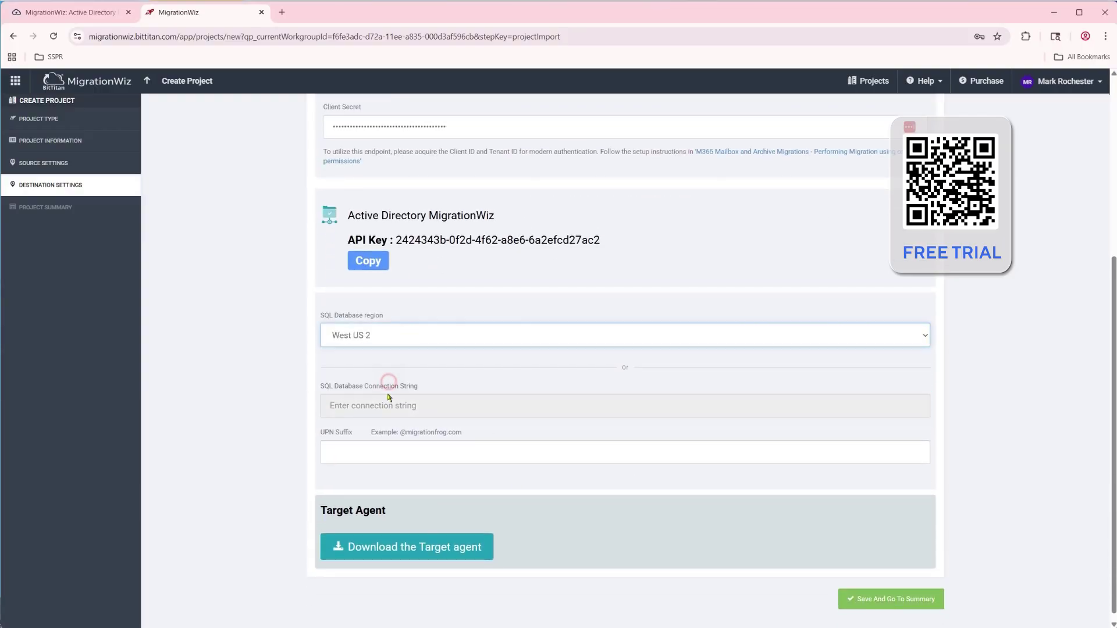
pyautogui.click(382, 455)
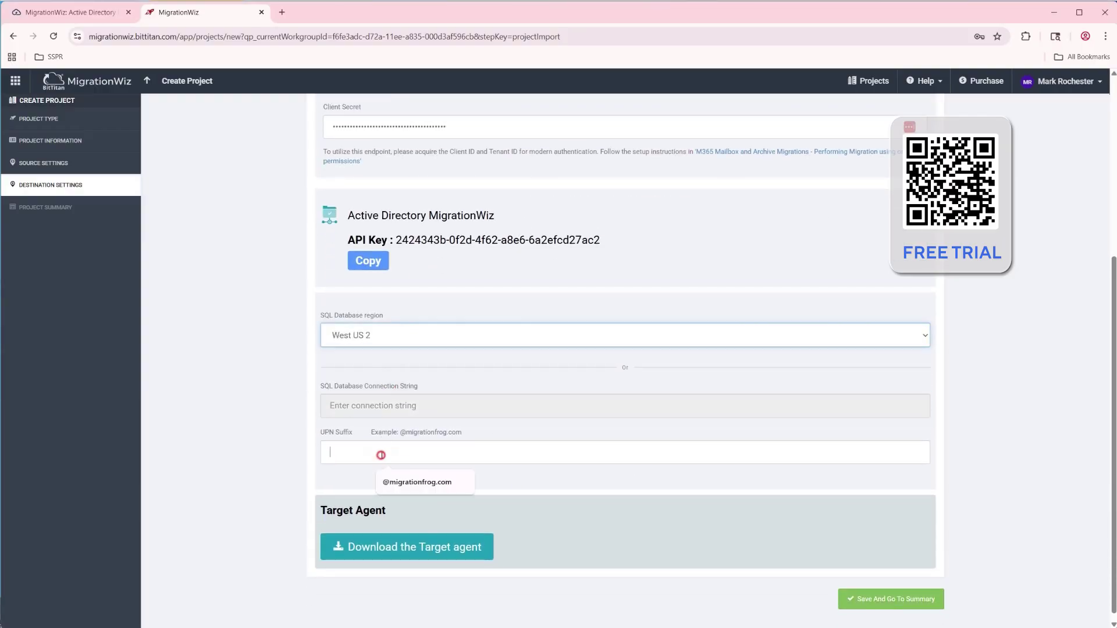
pyautogui.click(396, 481)
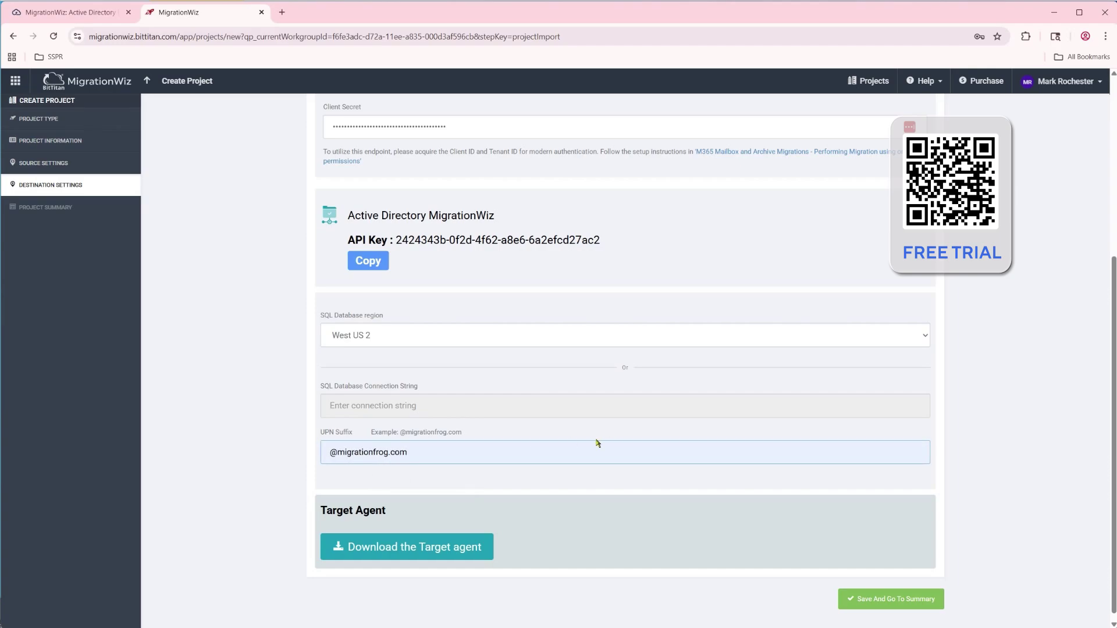
pyautogui.click(892, 599)
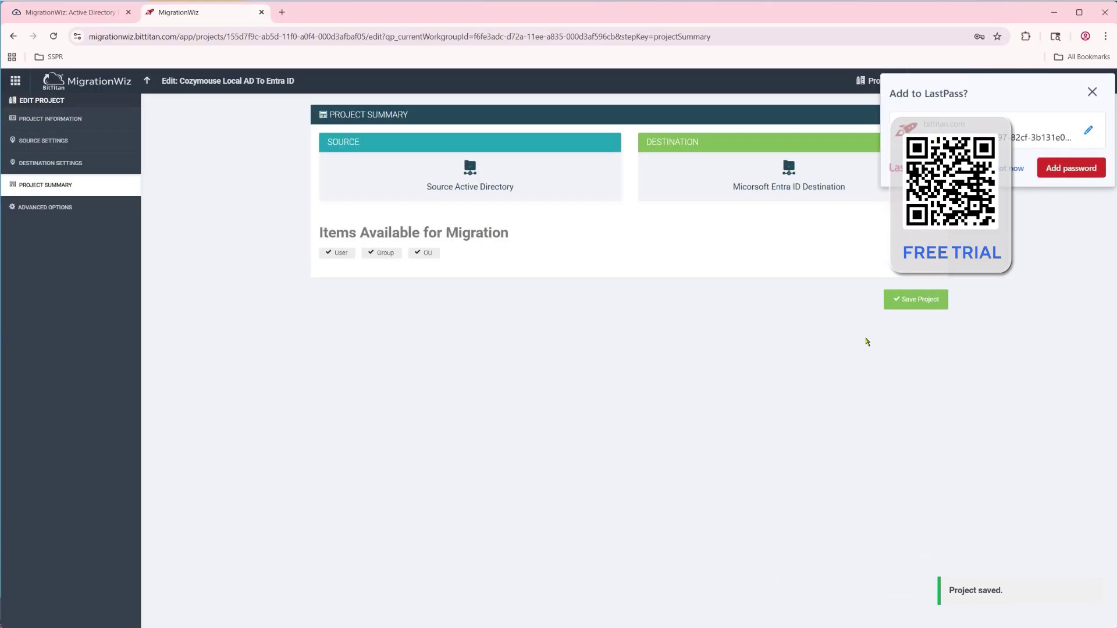
# Decline LastPass's offer to save the password and review the Project Summary.
pyautogui.click(1013, 168)
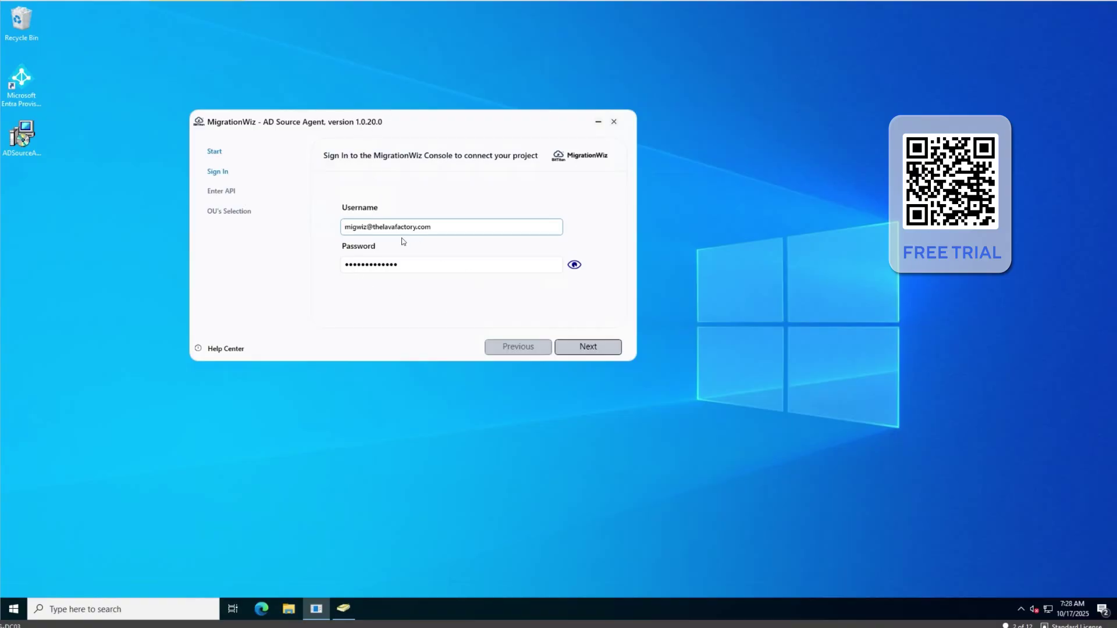
# Sign in and bind the source agent to the new project's API key and 'Cozymouse Local AD to Entra ID'.
pyautogui.click(592, 348)
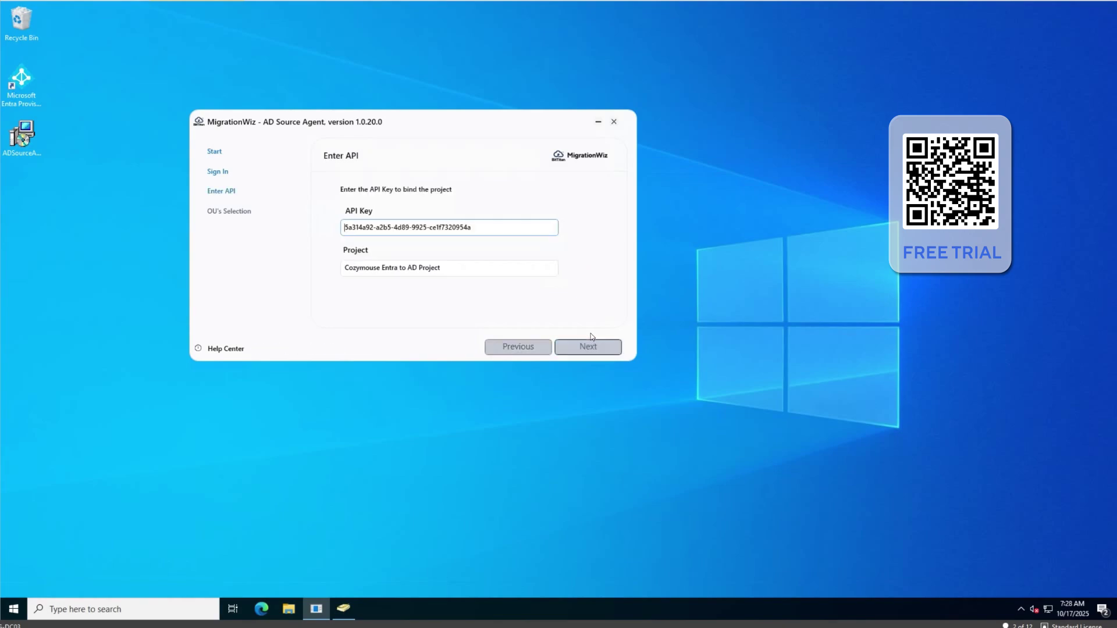
pyautogui.tripleClick(488, 228)
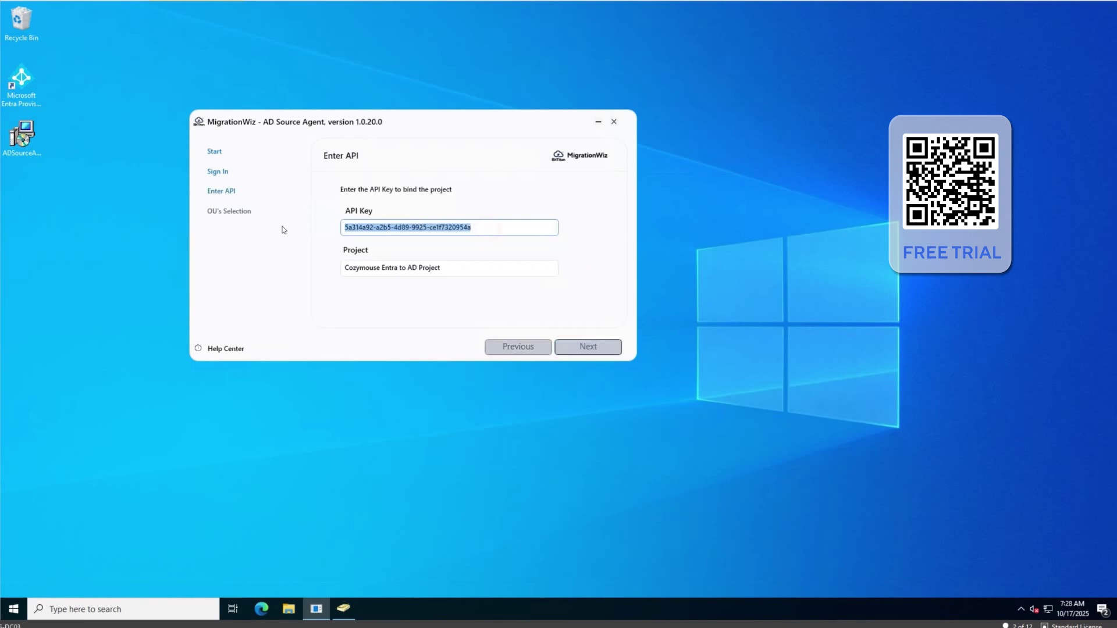
pyautogui.press('BackSpace')
pyautogui.press('Tab')
pyautogui.hotkey('ctrl', 'a')
pyautogui.press('BackSpace')
pyautogui.click(374, 226)
pyautogui.press('Tab')
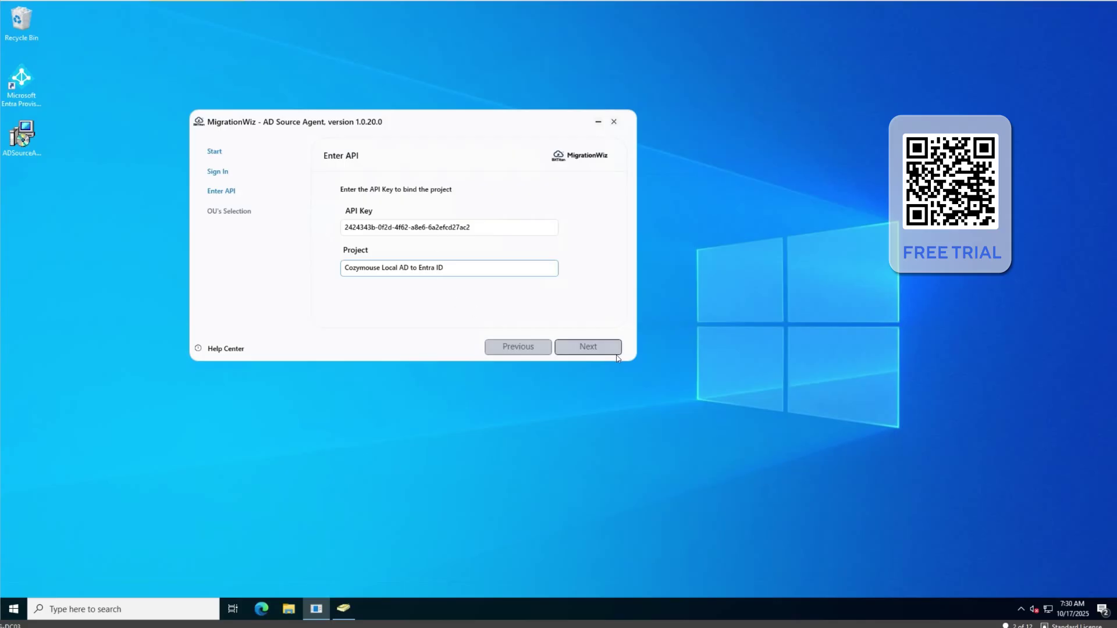
pyautogui.click(596, 348)
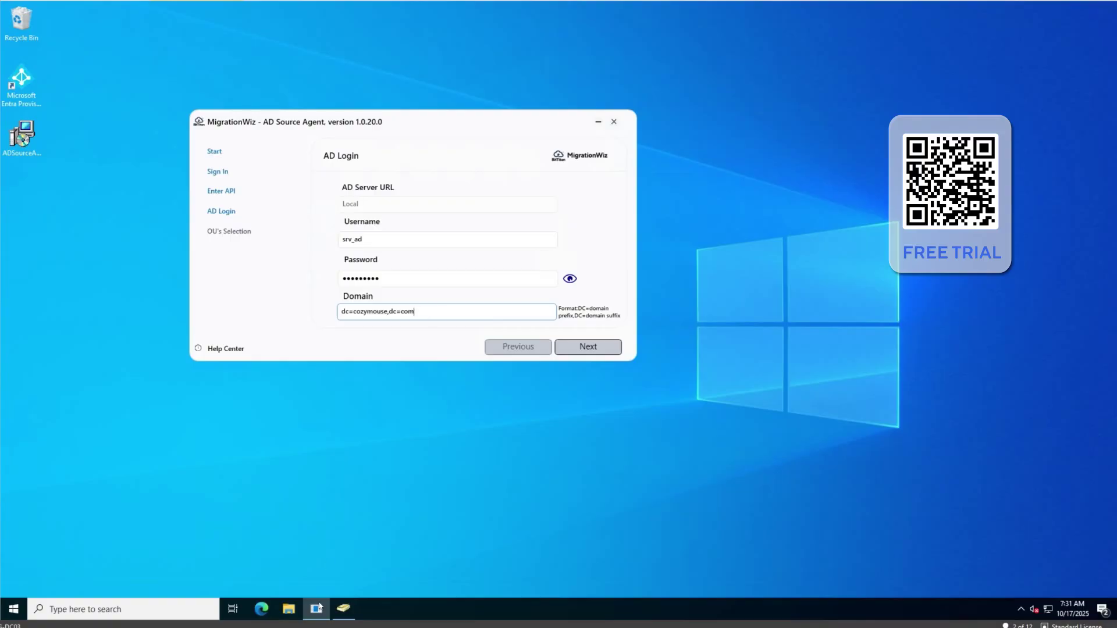
# Bring Active Directory Users and Computers forward, leaving its display options unchanged.
pyautogui.click(350, 611)
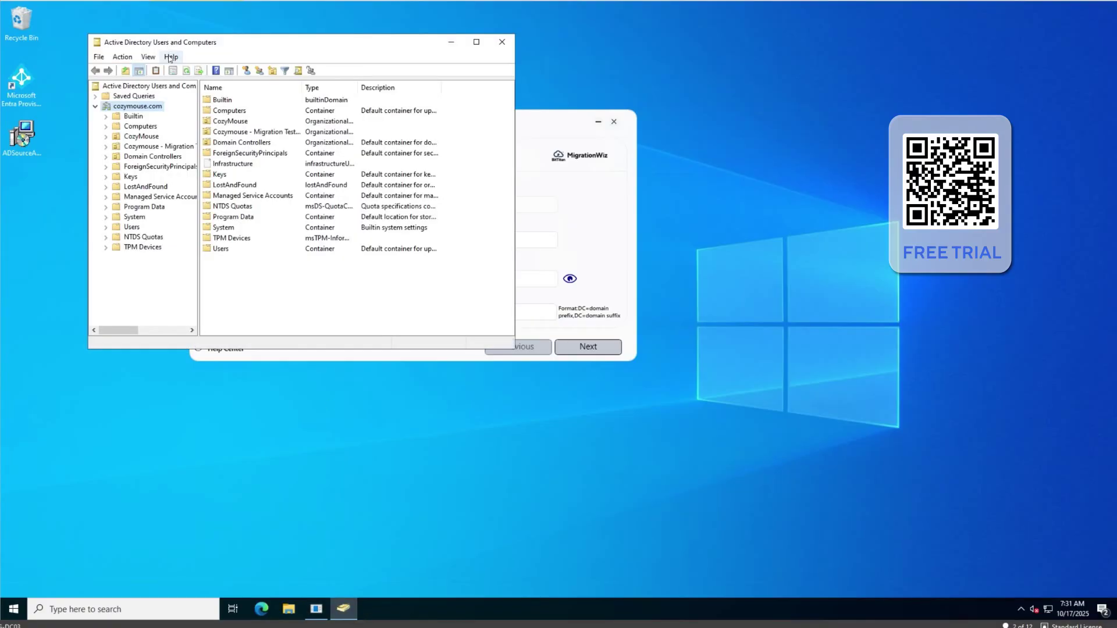
pyautogui.click(148, 57)
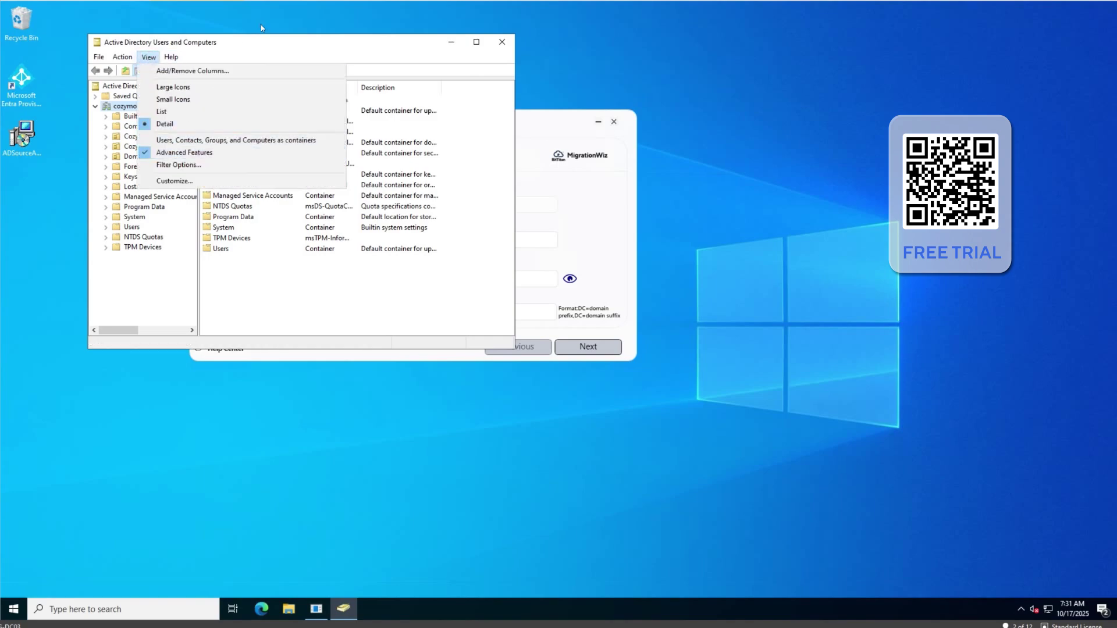
pyautogui.click(121, 107)
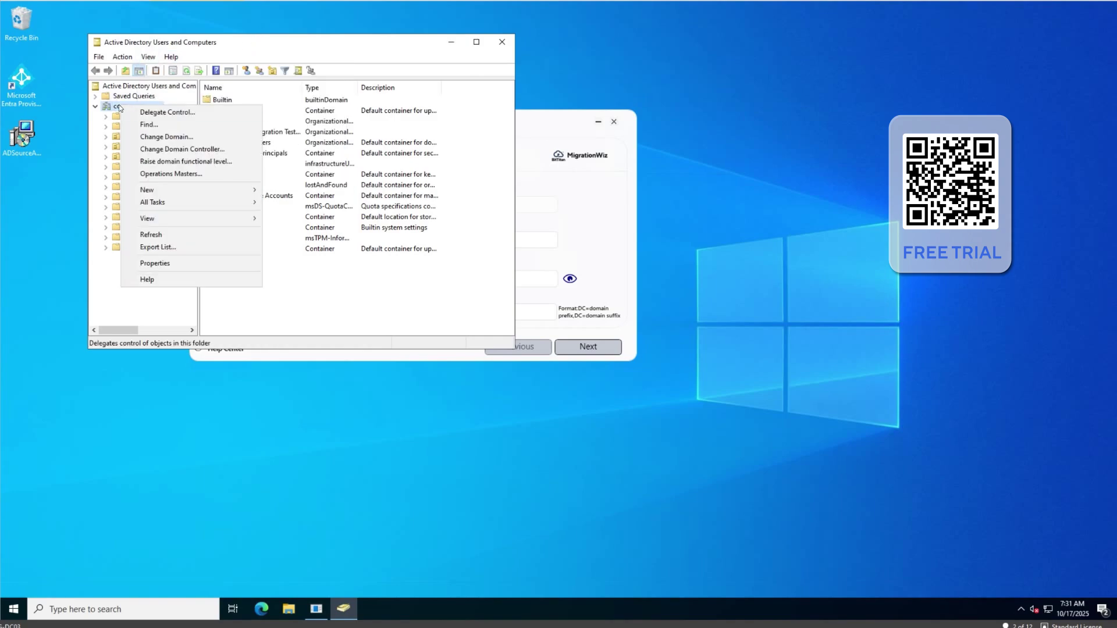
pyautogui.press('Escape')
# Read cozymouse.com's distinguishedName (DC=cozymouse,DC=com) and select the agent's existing Domain text.
pyautogui.rightClick(152, 105)
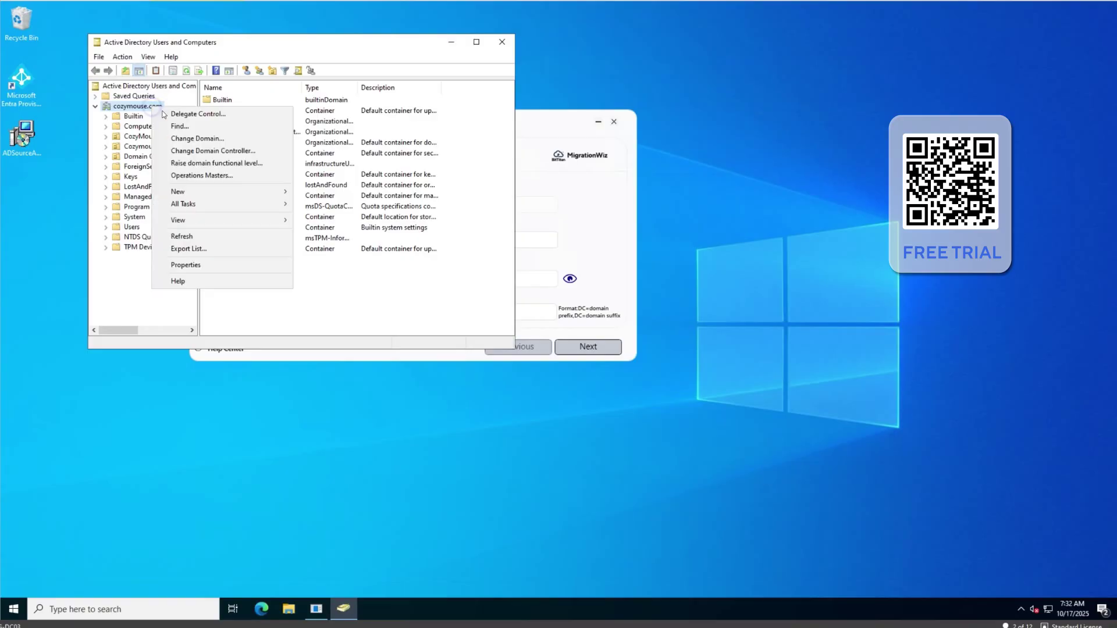
pyautogui.click(180, 264)
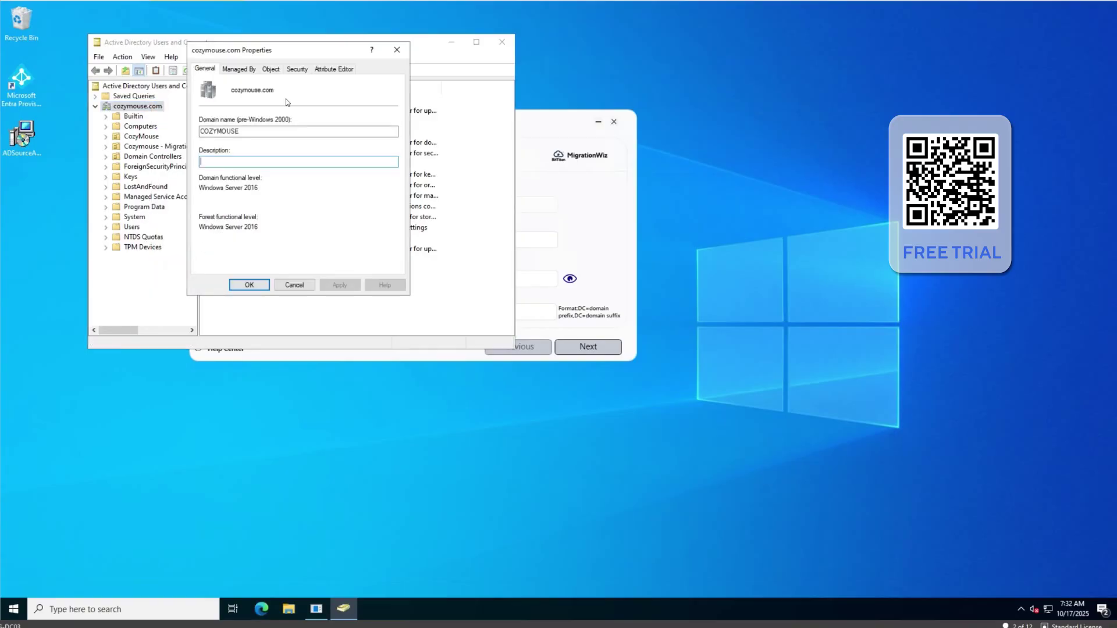
pyautogui.click(329, 68)
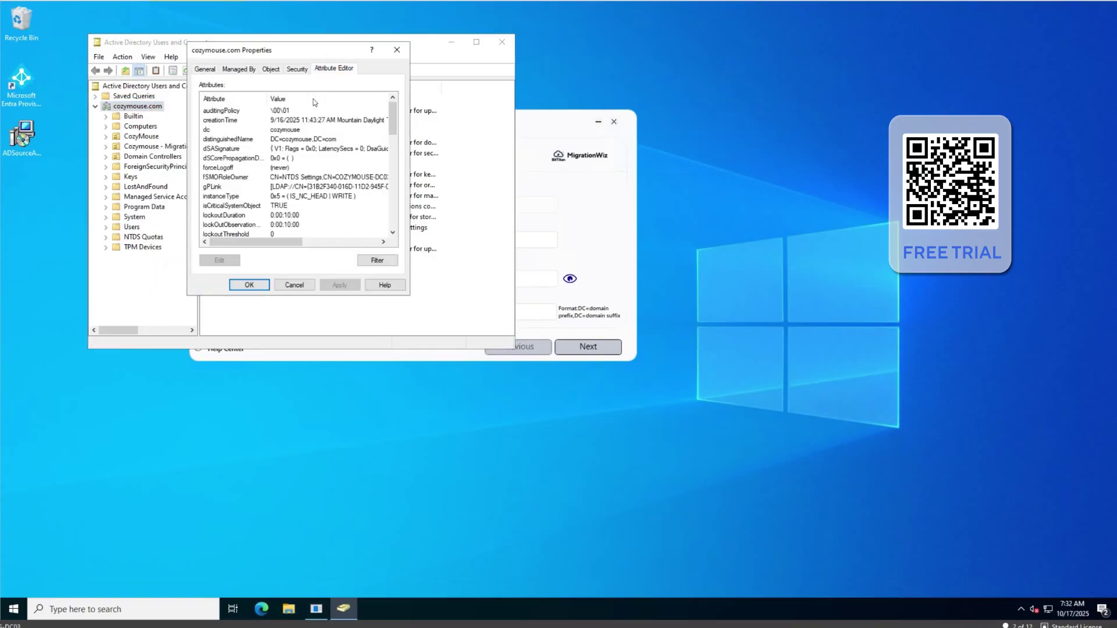
pyautogui.click(277, 141)
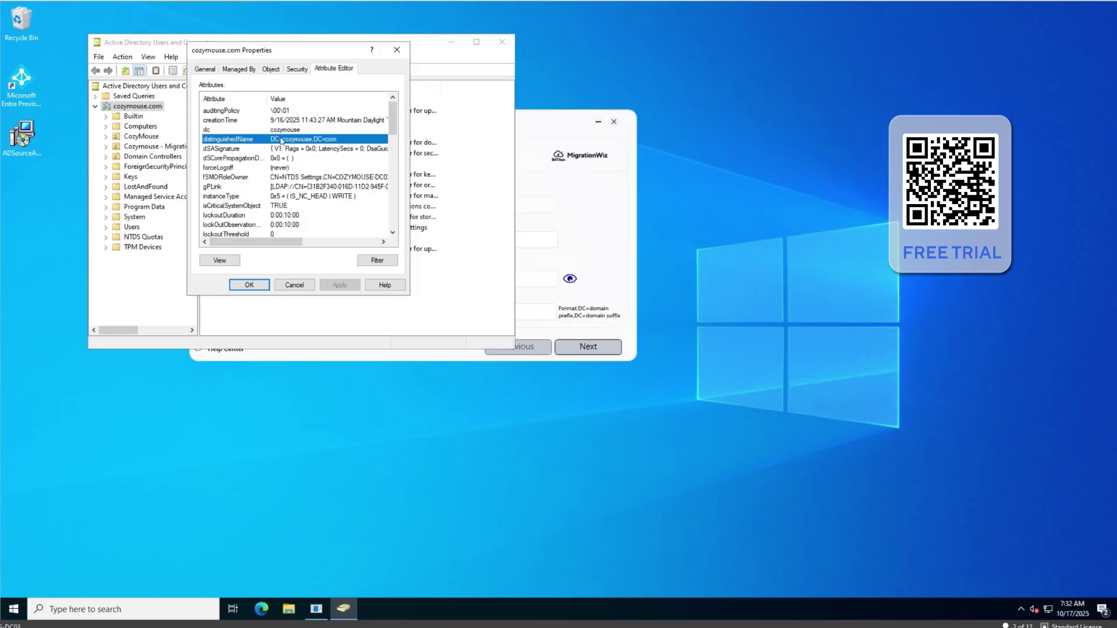
pyautogui.doubleClick(279, 140)
pyautogui.hotkey('ctrl', 'c')
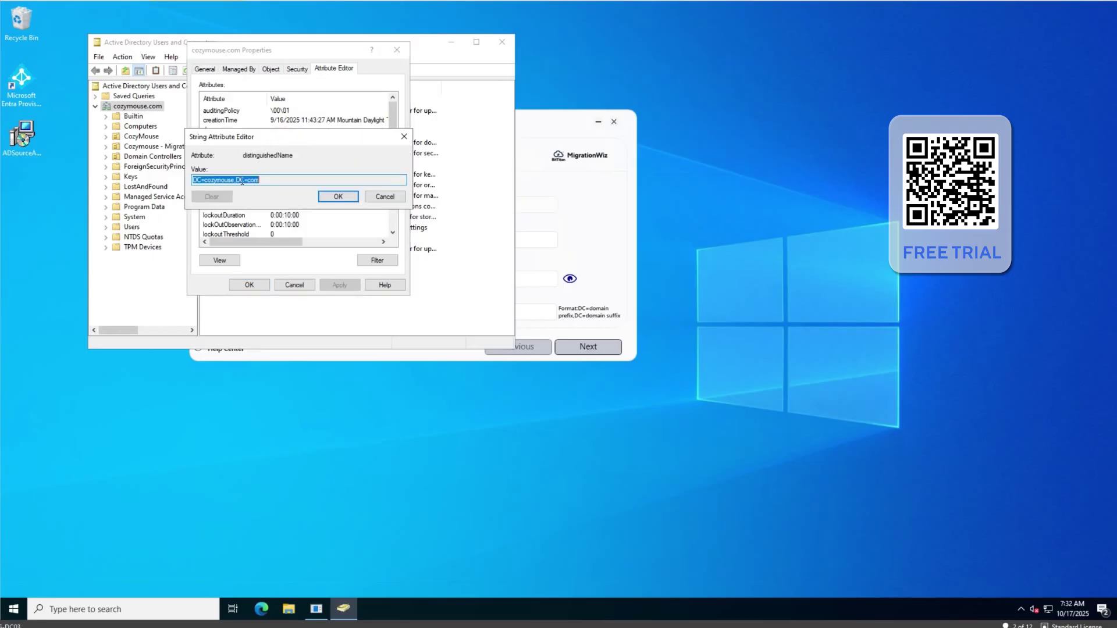
pyautogui.click(339, 196)
pyautogui.click(260, 288)
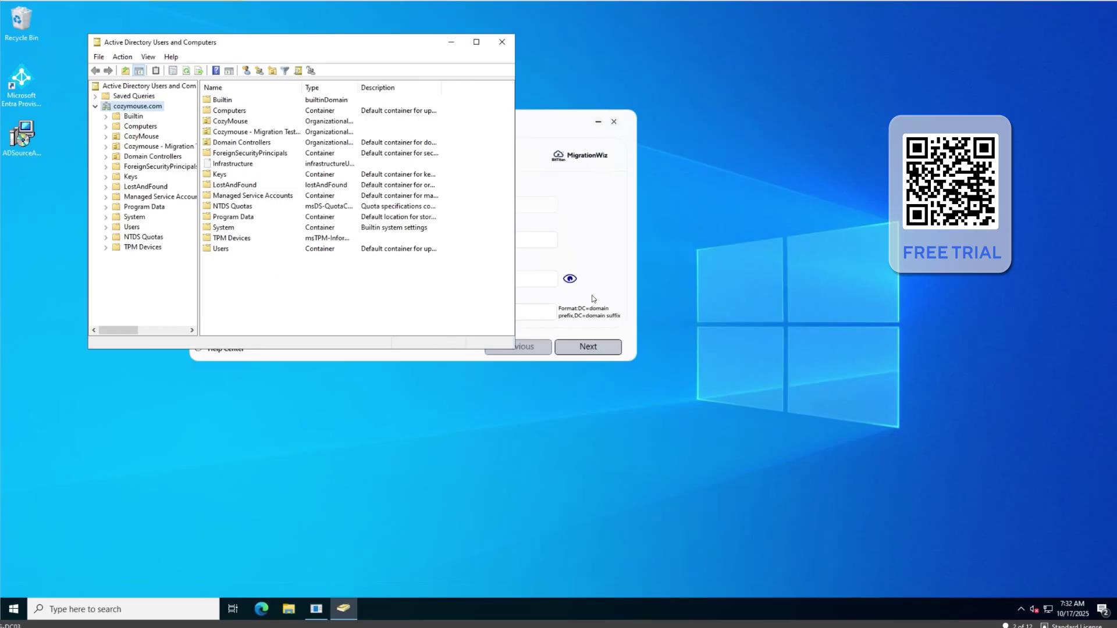
pyautogui.click(612, 256)
pyautogui.moveTo(431, 311); pyautogui.dragTo(311, 312)
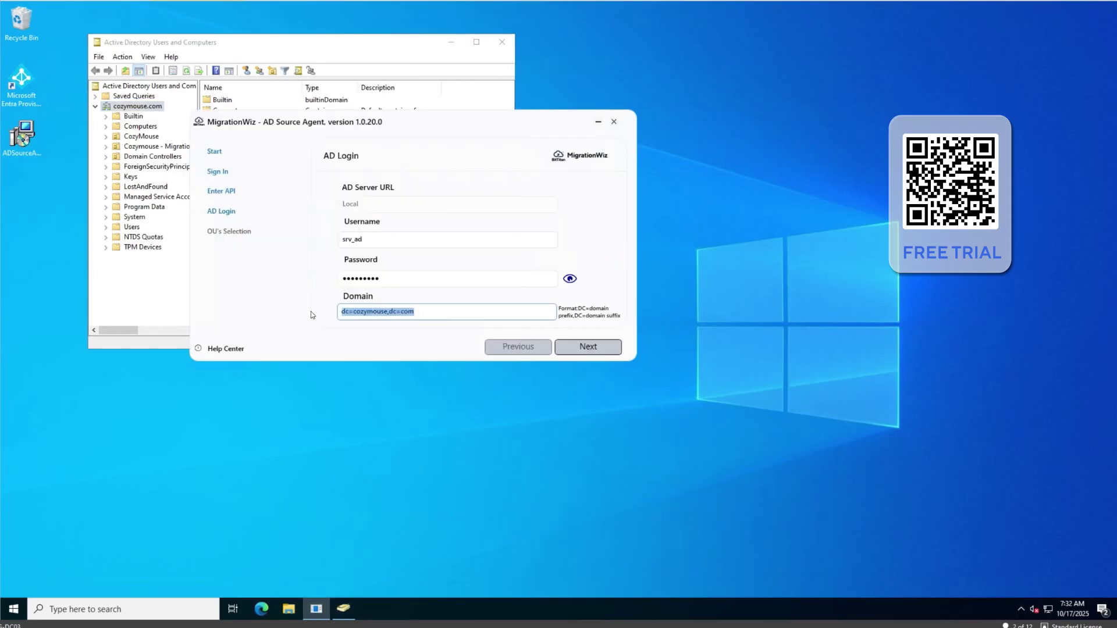
# Enter domain DC=cozymouse,DC=com, scan the Users OU minus five sub-OUs, and transmit.
pyautogui.hotkey('ctrl', 'v')
pyautogui.click(598, 347)
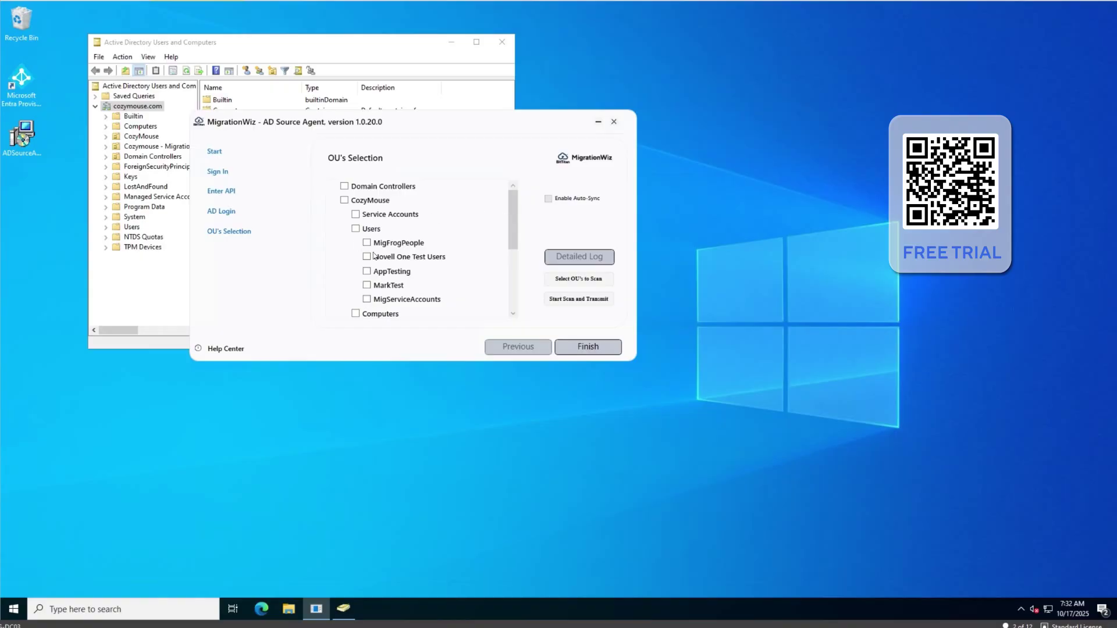
pyautogui.click(355, 229)
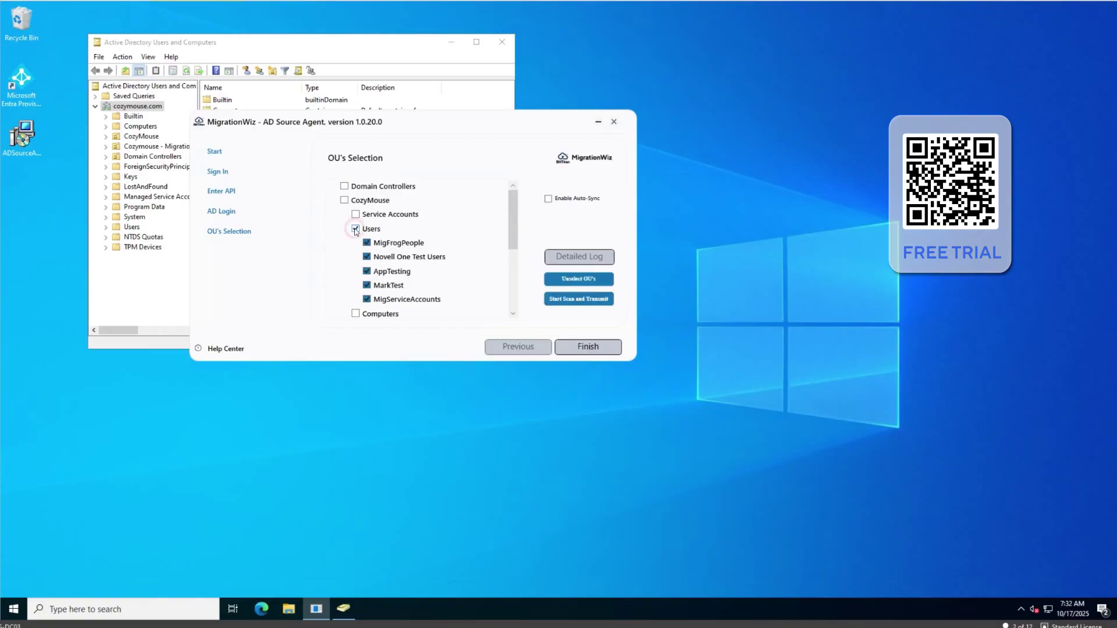
pyautogui.click(366, 243)
pyautogui.click(366, 257)
pyautogui.click(366, 271)
pyautogui.click(366, 285)
pyautogui.click(366, 299)
pyautogui.click(569, 300)
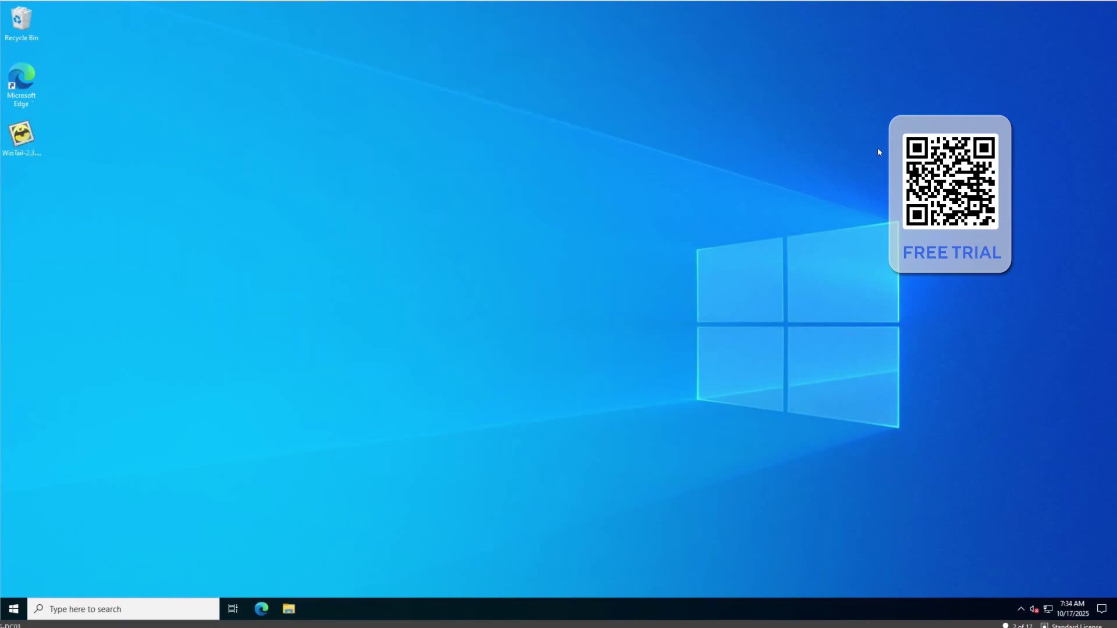
# Launch the BitTitan AD Target Agent, accept the licence agreement, and sign in.
pyautogui.click(14, 609)
pyautogui.click(93, 317)
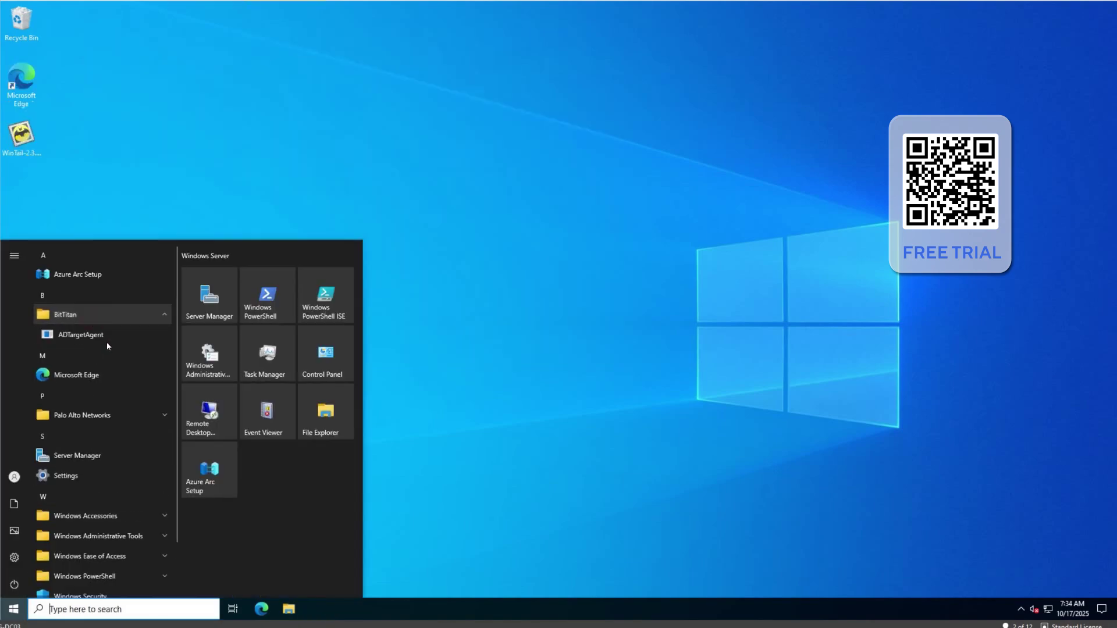
pyautogui.click(94, 337)
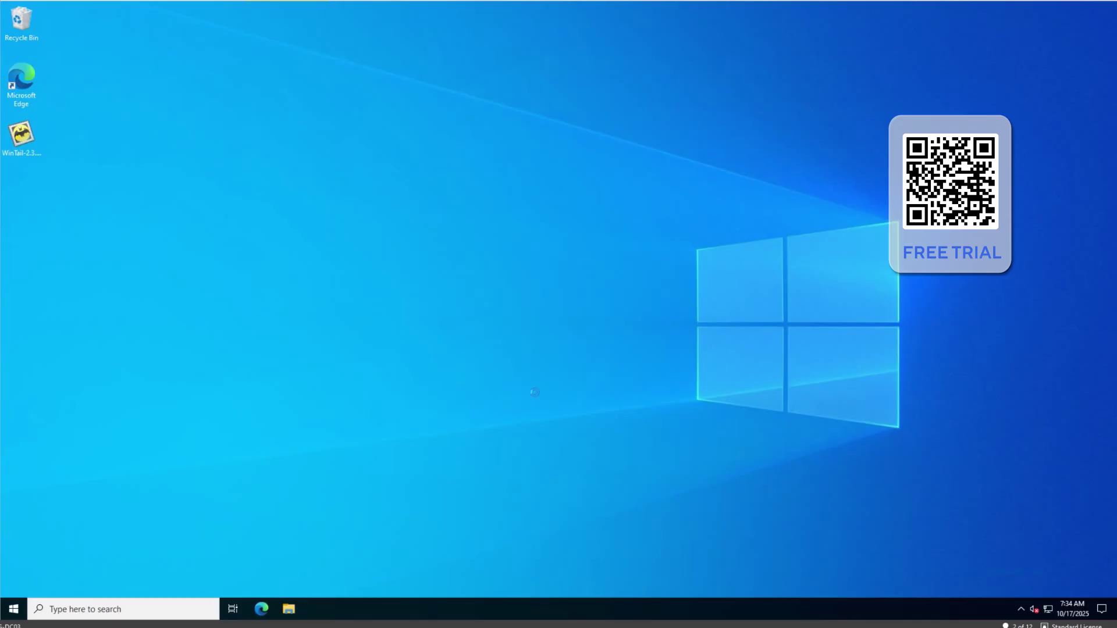
pyautogui.click(750, 412)
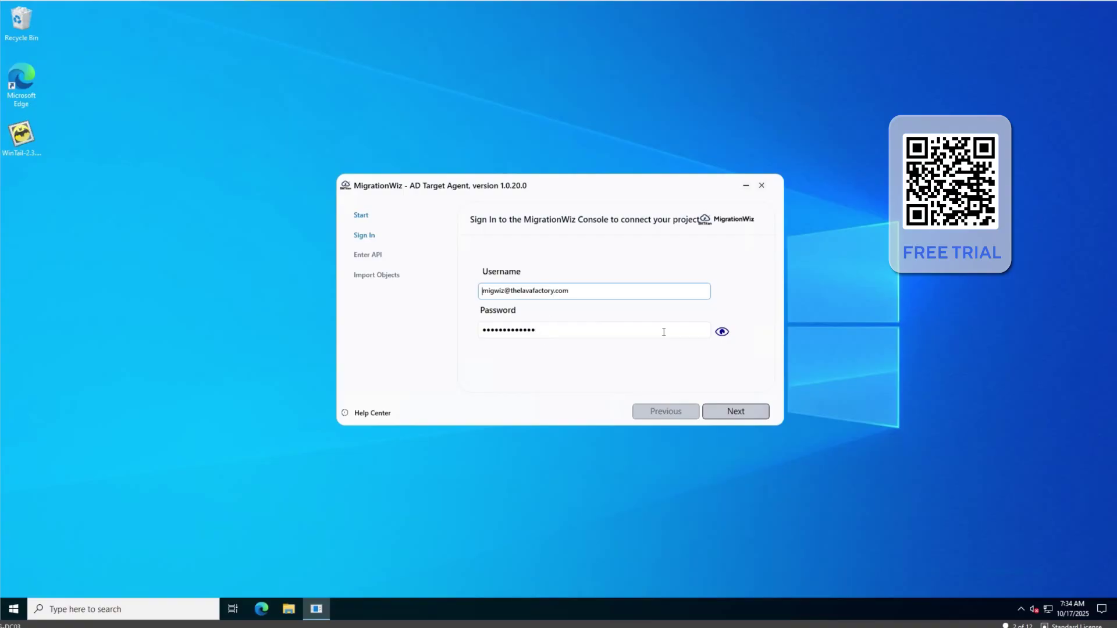
pyautogui.click(733, 411)
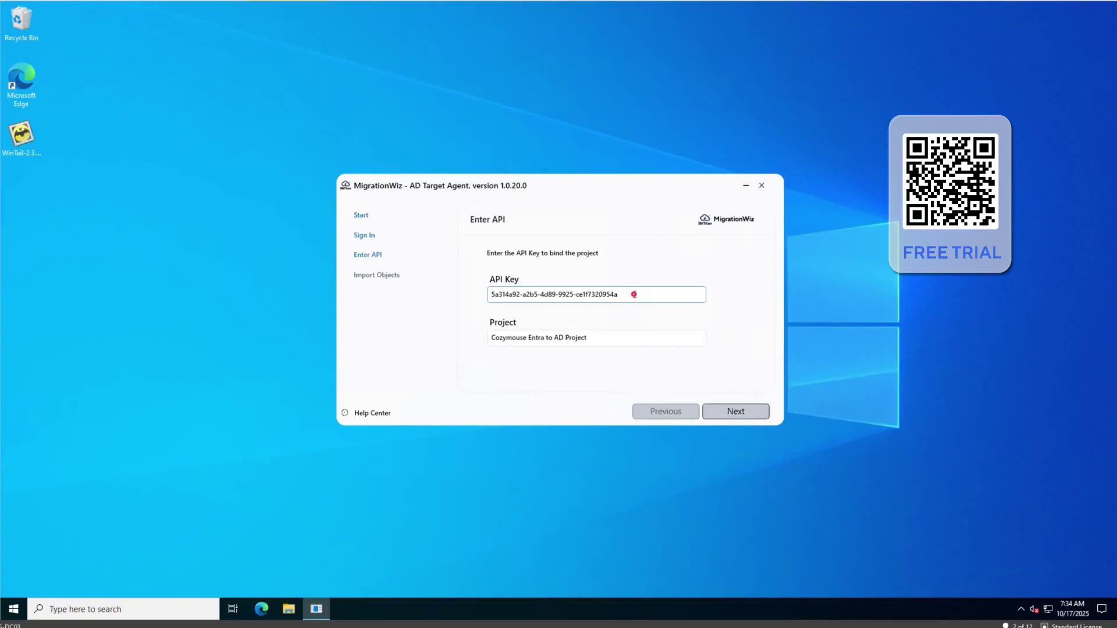
# Bind the target agent to the new API key and project 'Cozymouse Local AD to Entra ID'.
pyautogui.moveTo(631, 294); pyautogui.dragTo(460, 295)
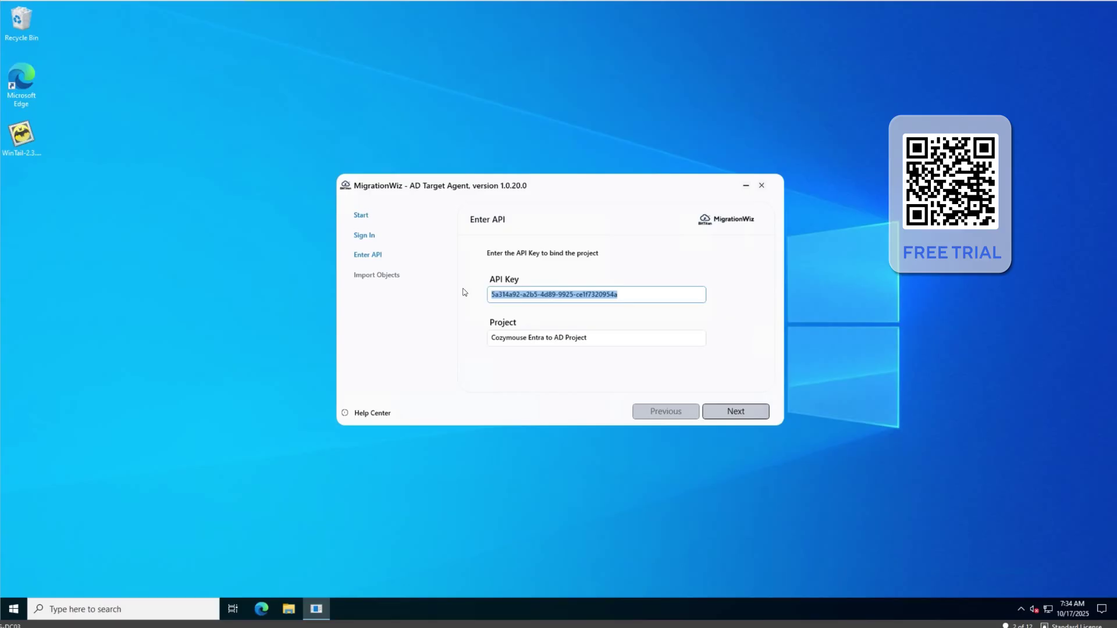
pyautogui.press('BackSpace')
pyautogui.press('Tab')
pyautogui.hotkey('ctrl', 'a')
pyautogui.press('BackSpace')
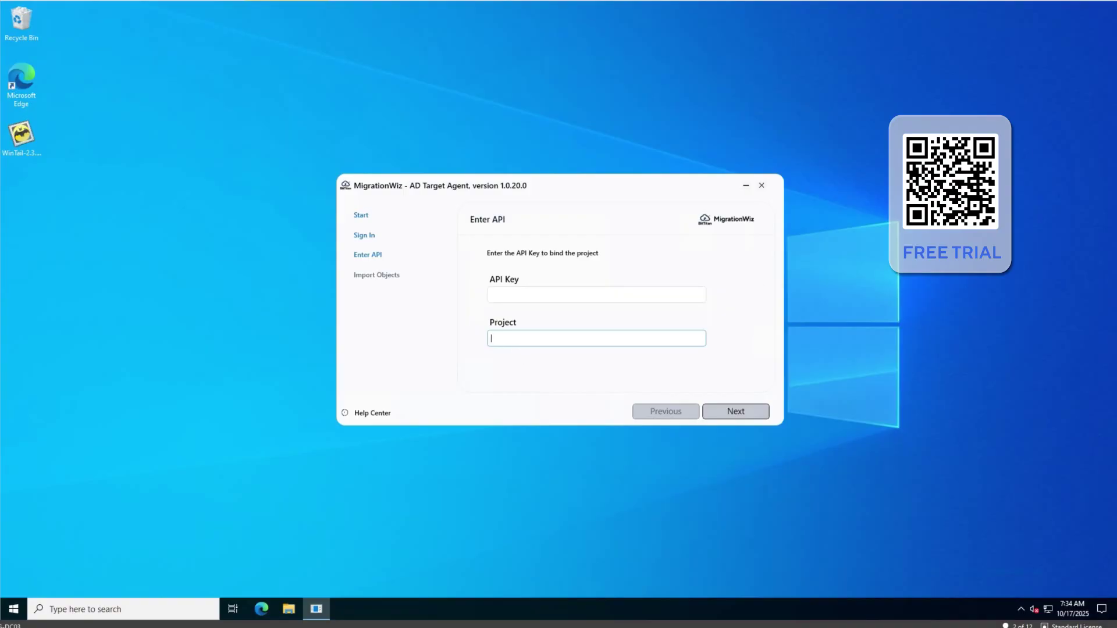
pyautogui.hotkey('shift', 'Tab')
pyautogui.hotkey('ctrl', 'v')
pyautogui.press('Tab')
pyautogui.write('Cozymouse Local AD to Entra ID')
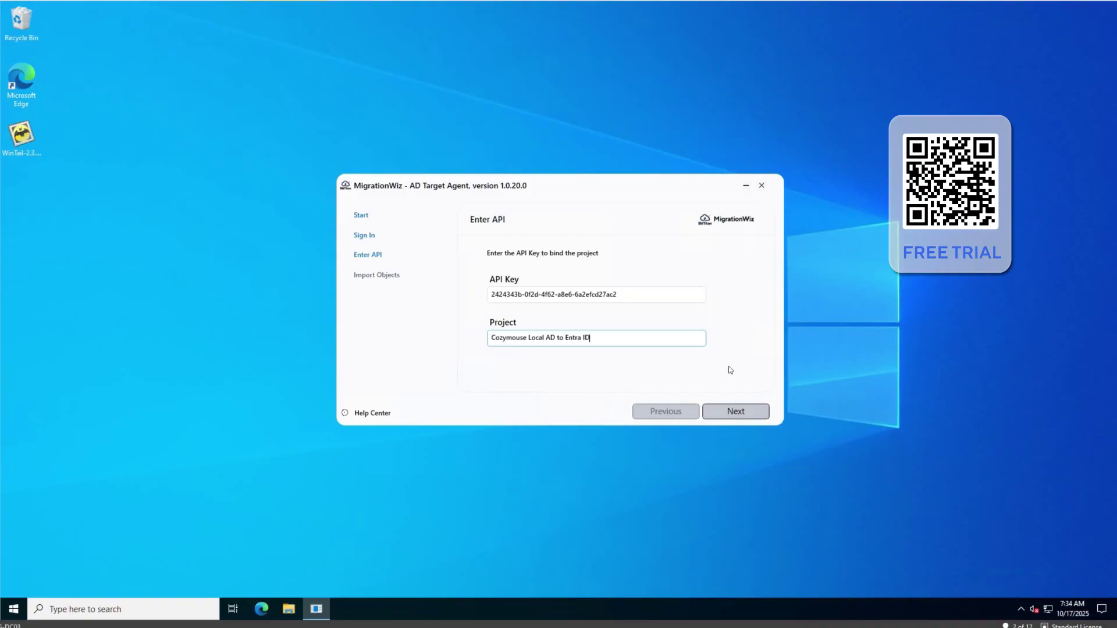
pyautogui.click(741, 413)
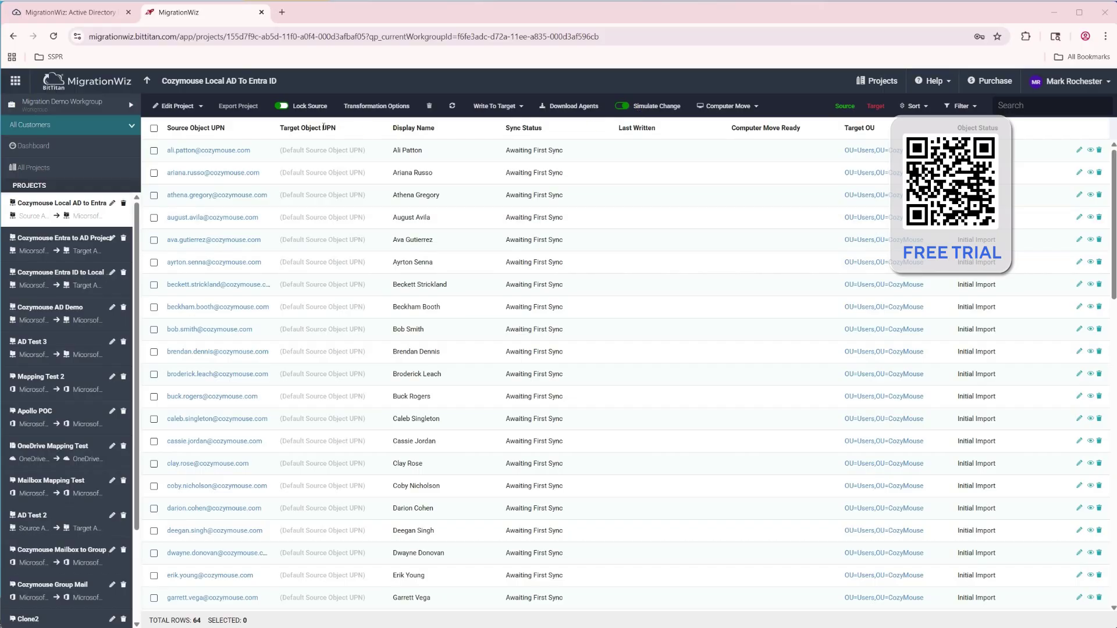
# Set Matching Criteria to UPN Prefix in the project's Advanced Options.
pyautogui.click(177, 106)
pyautogui.click(185, 152)
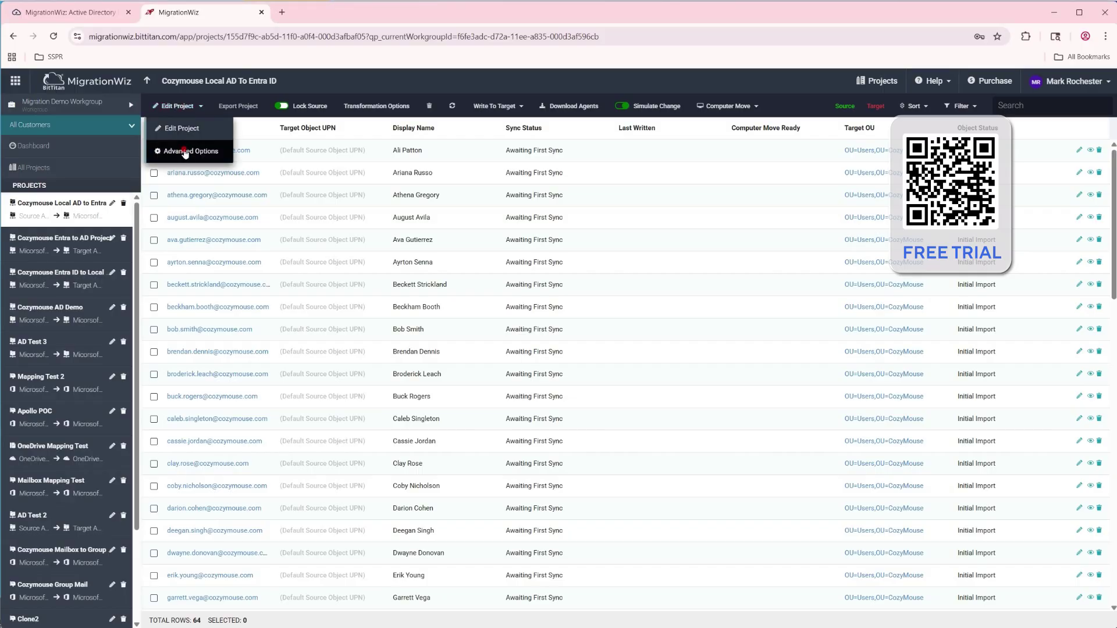
pyautogui.click(390, 298)
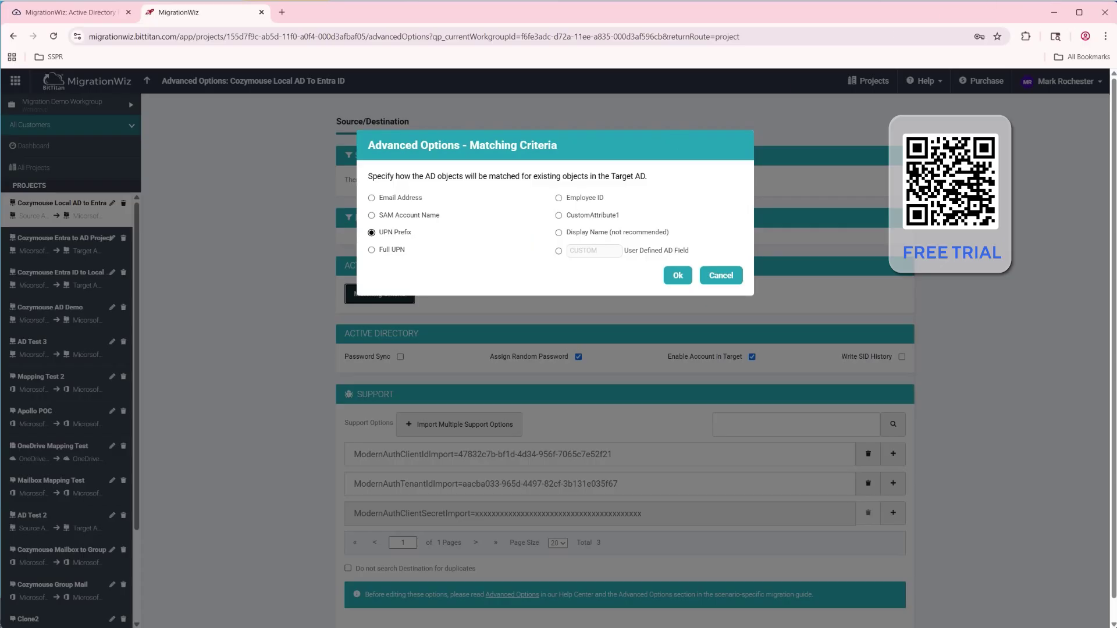
pyautogui.click(677, 275)
# Back in the project list, tick the test user's row after reviewing his source AD properties.
pyautogui.click(147, 80)
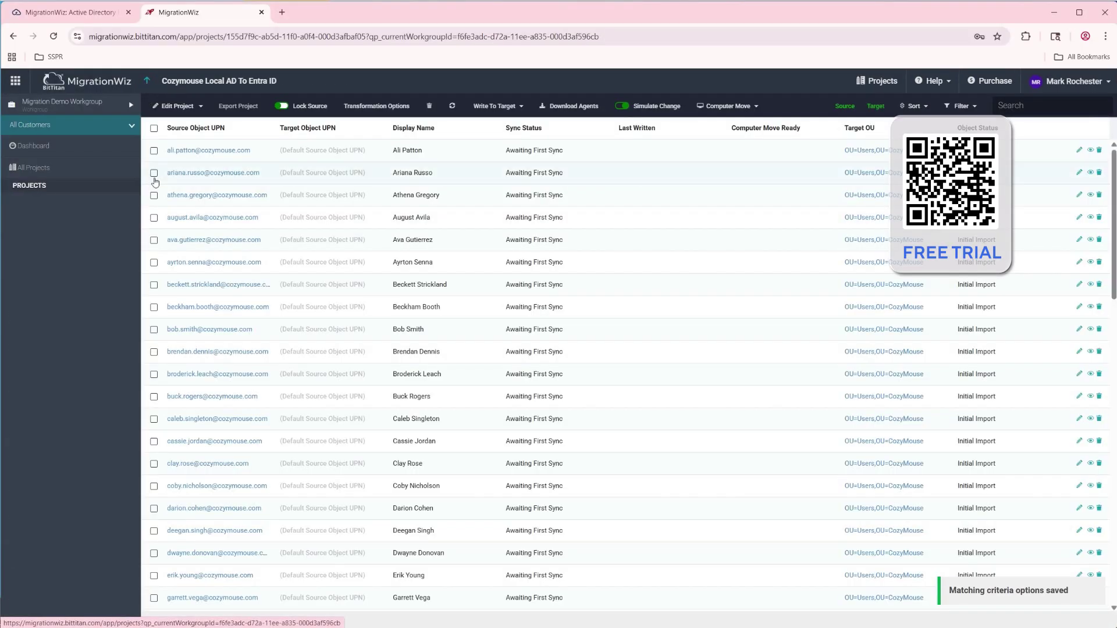
pyautogui.click(154, 262)
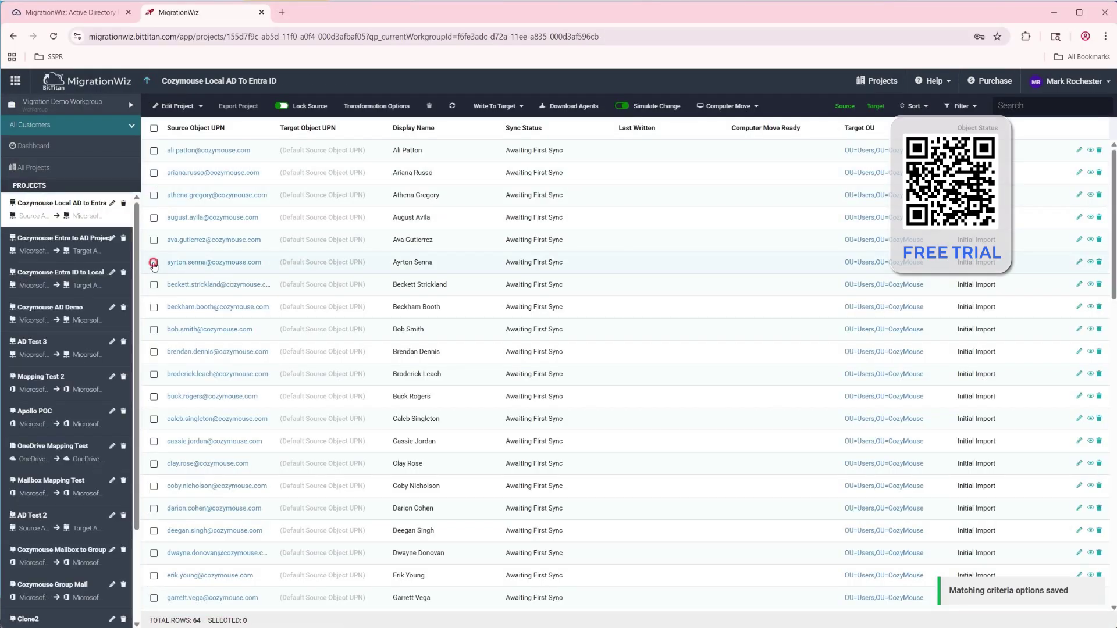
pyautogui.click(194, 263)
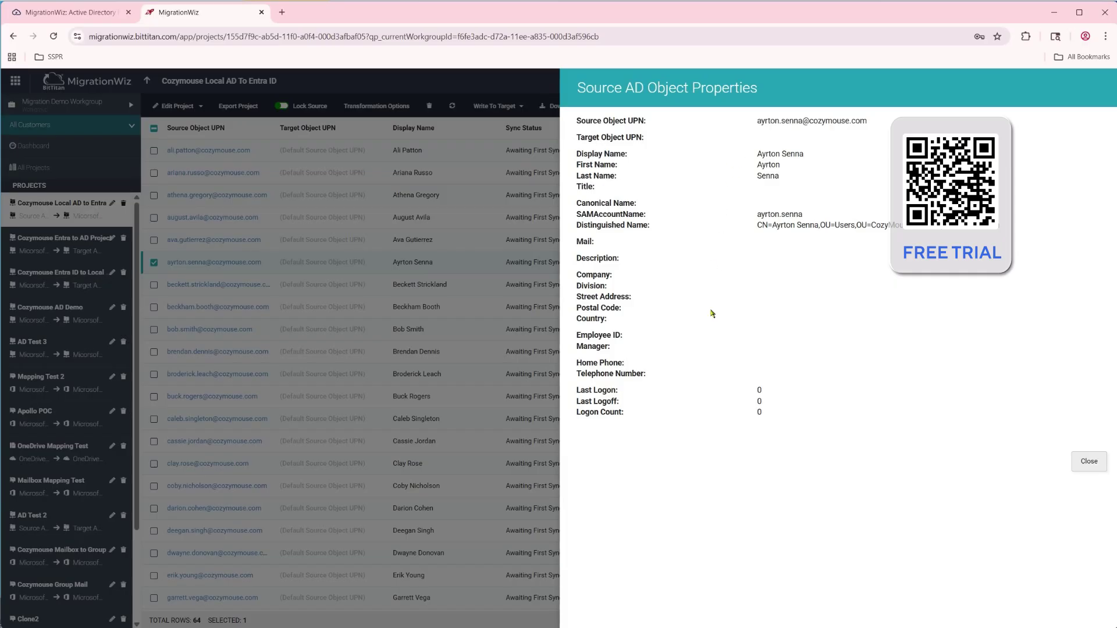
pyautogui.click(1089, 460)
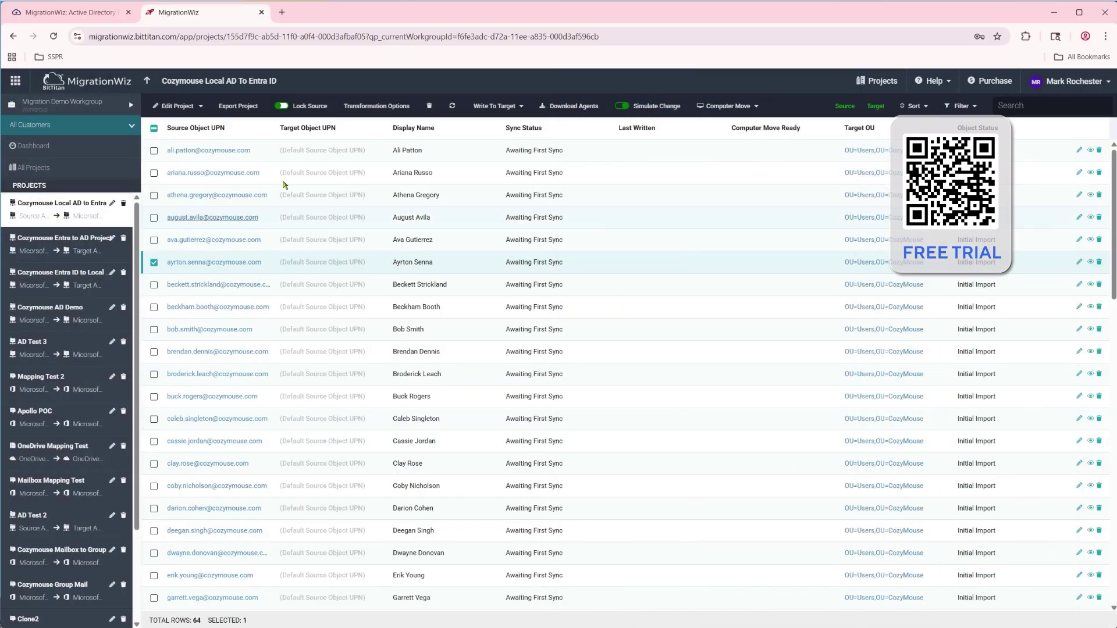
pyautogui.click(503, 106)
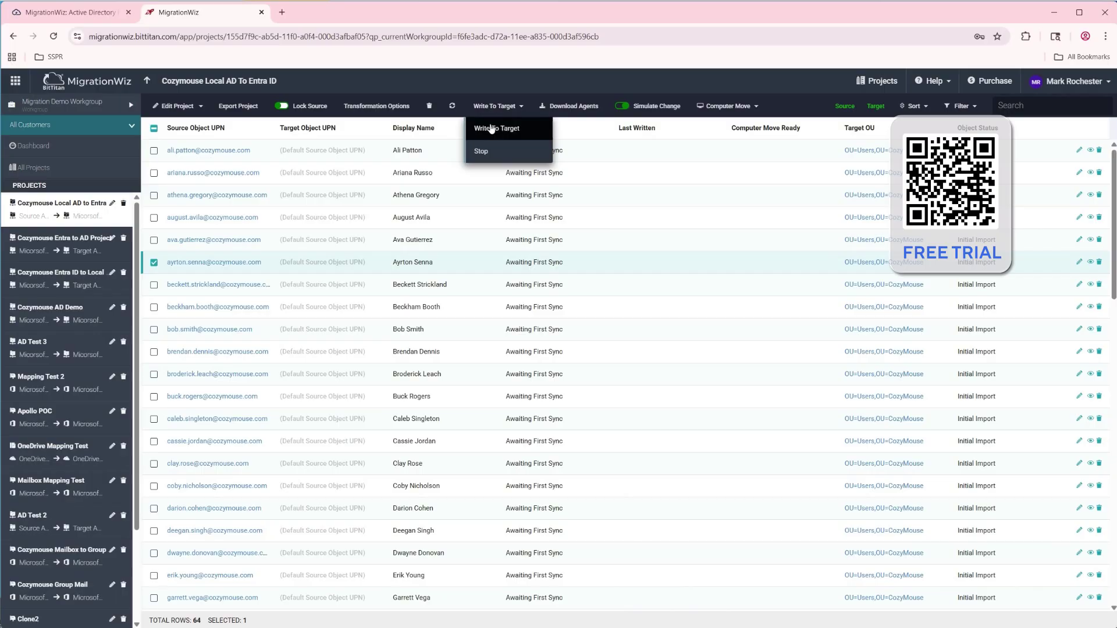
# Submit the selected user with Write To Target and Start Migration, confirming 1 object.
pyautogui.click(498, 128)
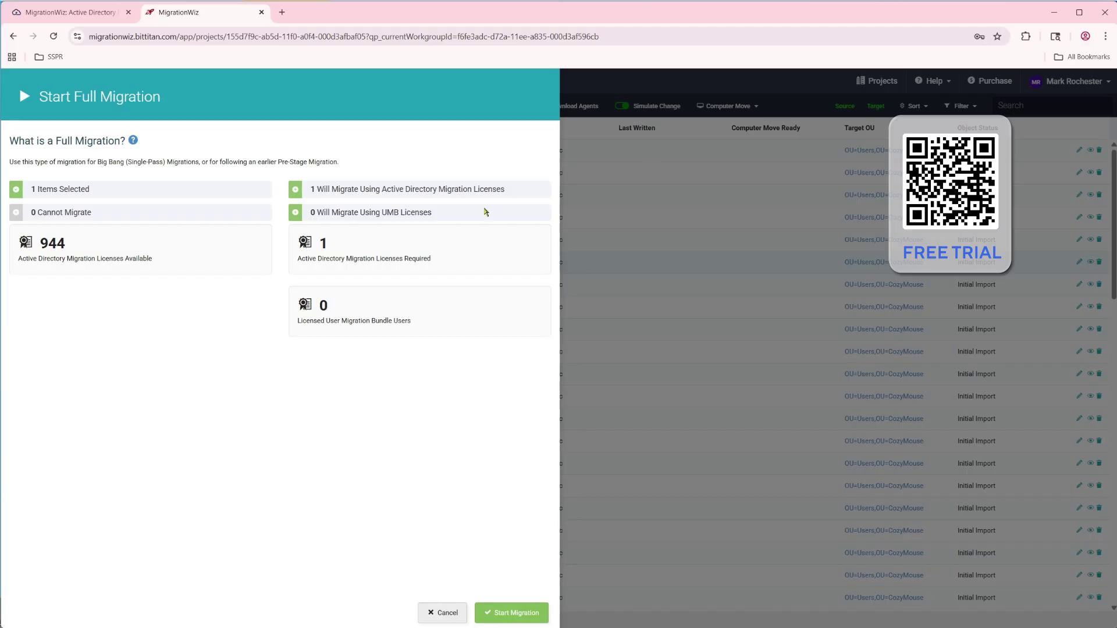
pyautogui.click(516, 612)
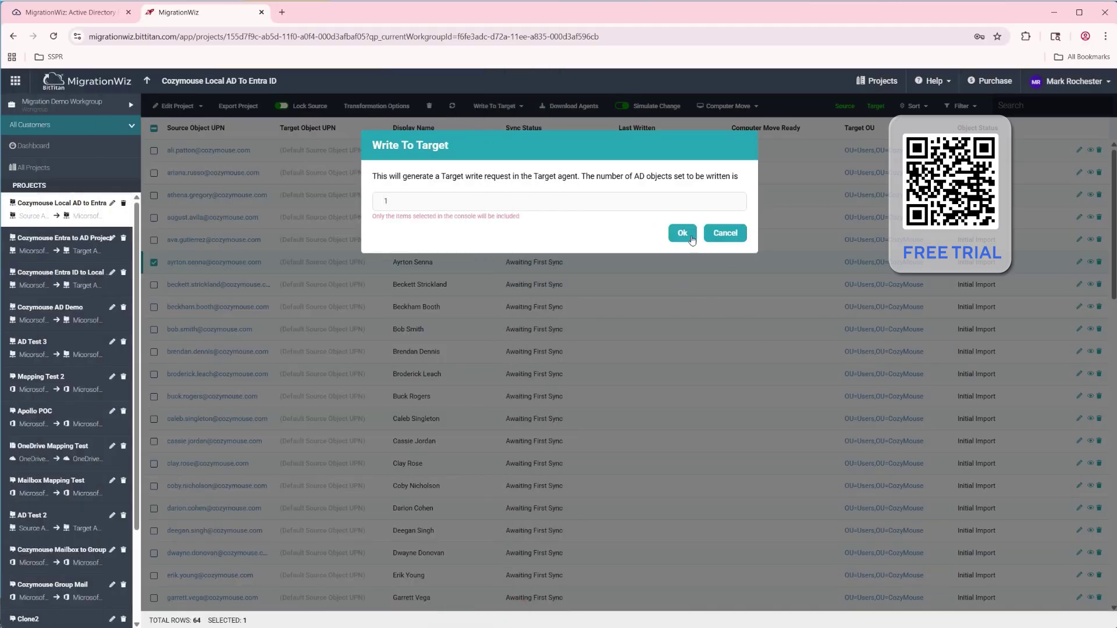
pyautogui.click(682, 232)
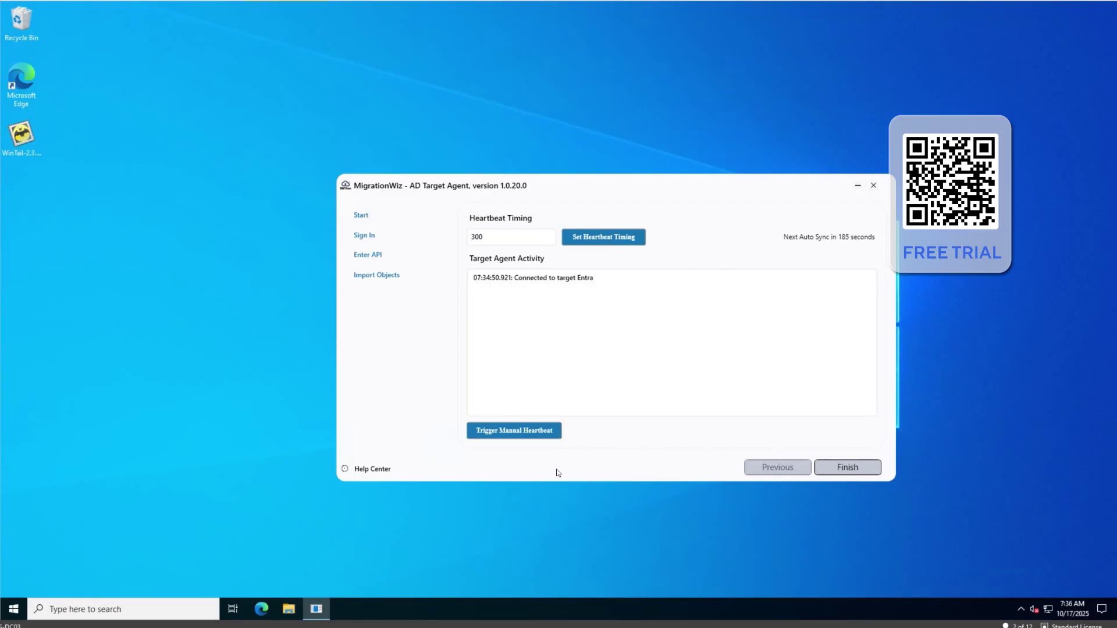
# Trigger a manual heartbeat so the AD Target Agent writes the pending user immediately.
pyautogui.click(527, 431)
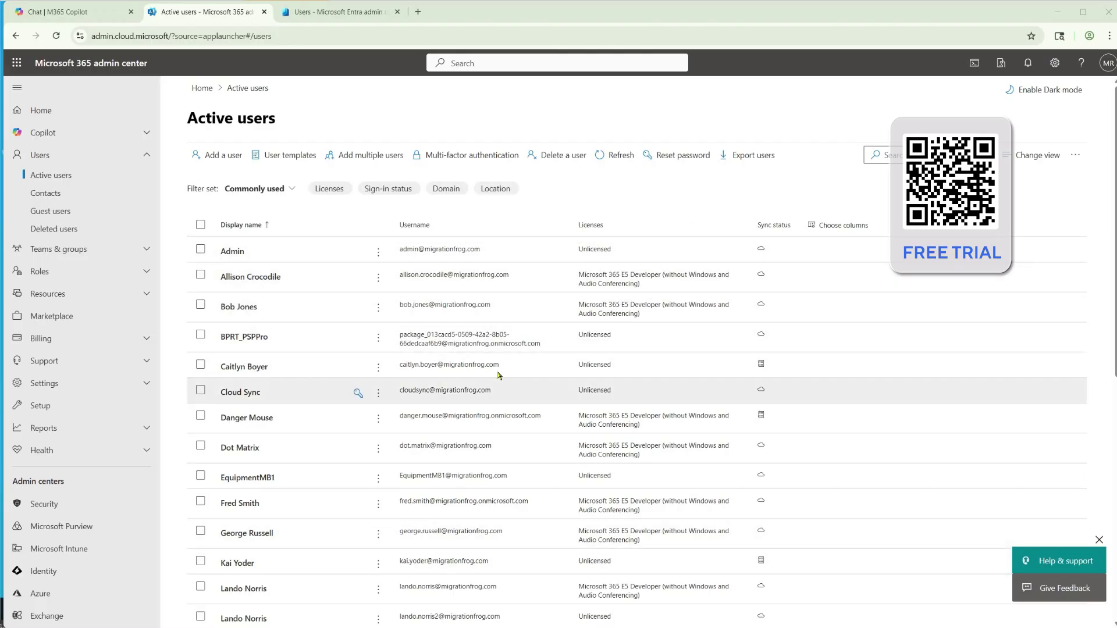
# Refresh Active users and review the new user's contact information with first, last and display names.
pyautogui.click(620, 156)
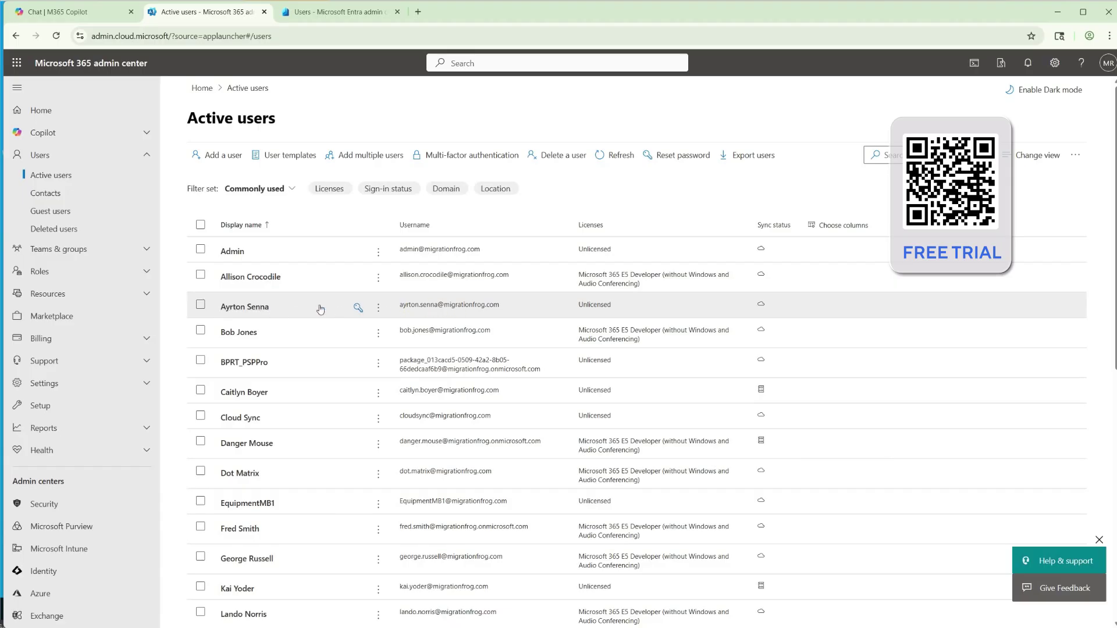
pyautogui.click(260, 312)
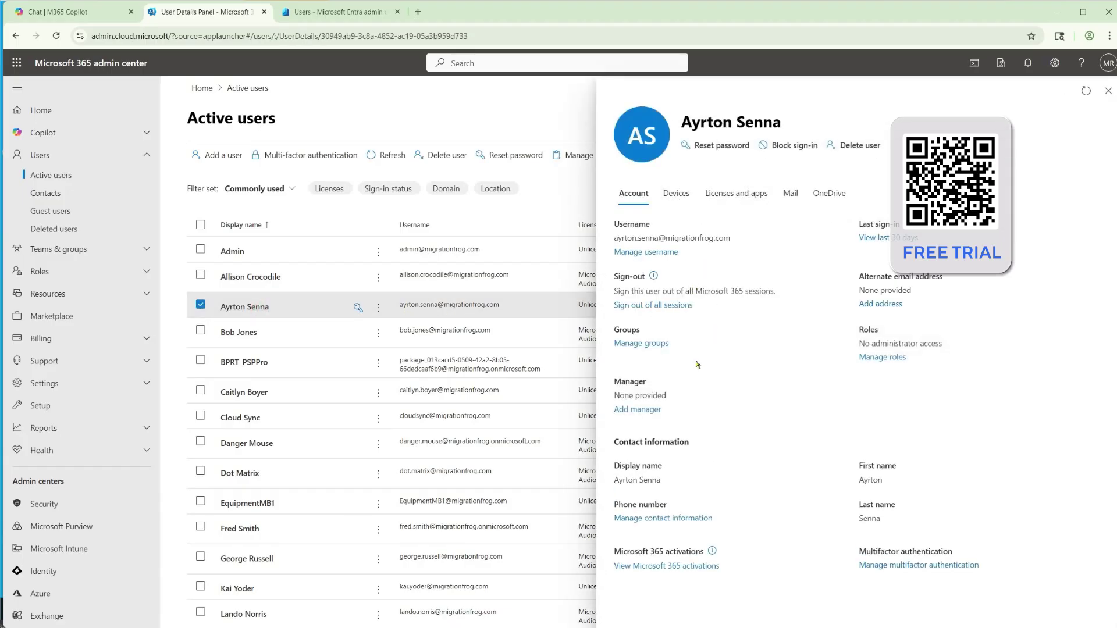
pyautogui.click(673, 518)
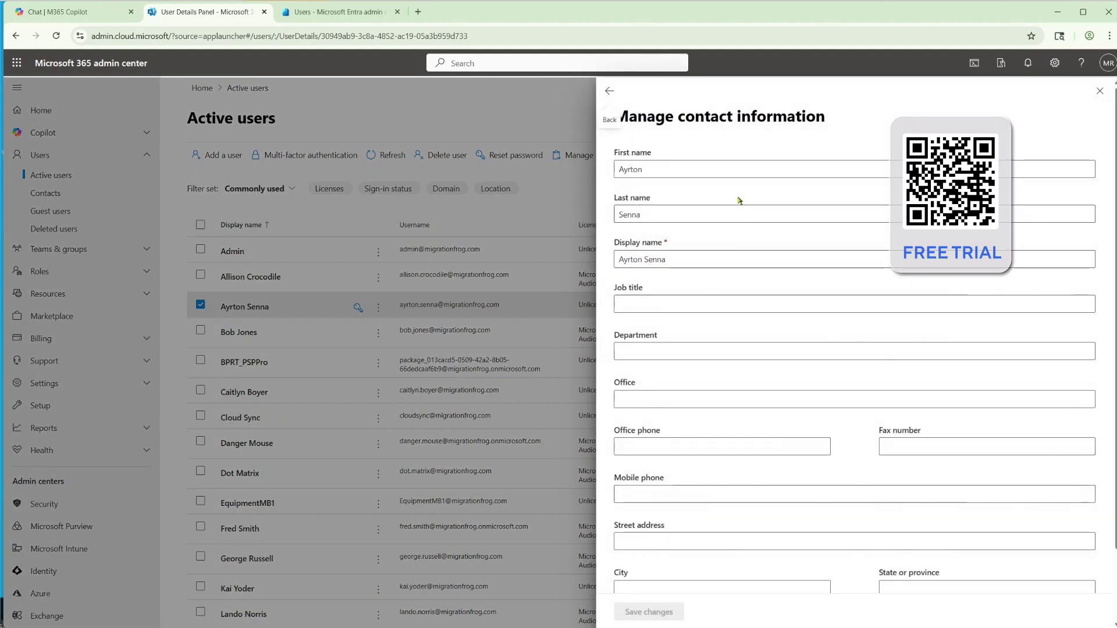
pyautogui.scroll(-2, 737, 448)
pyautogui.scroll(2, 736, 445)
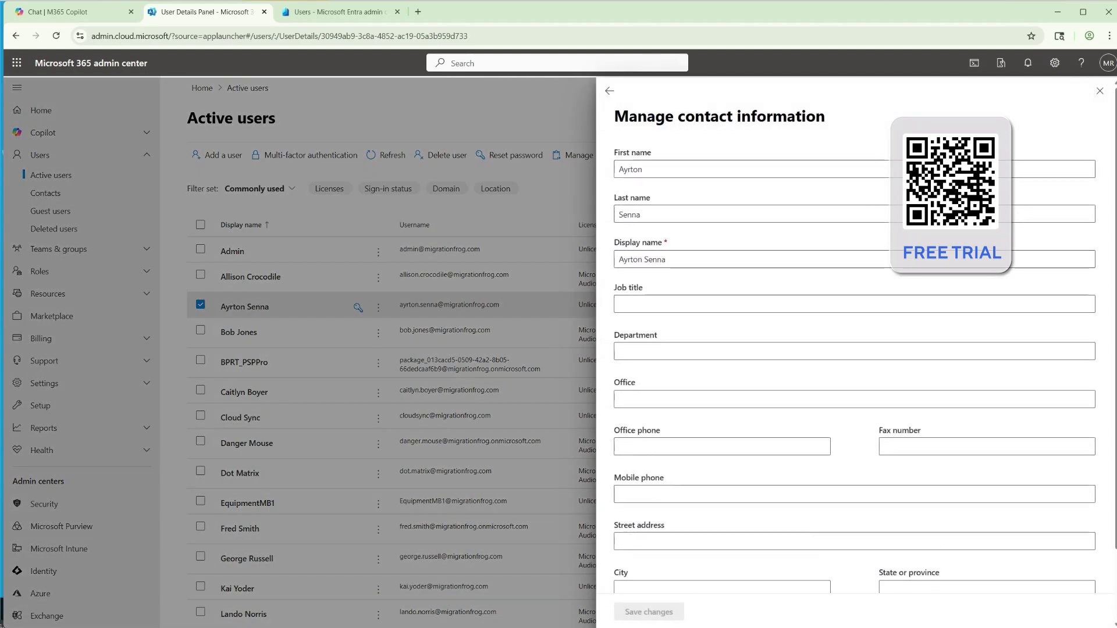
pyautogui.click(1100, 91)
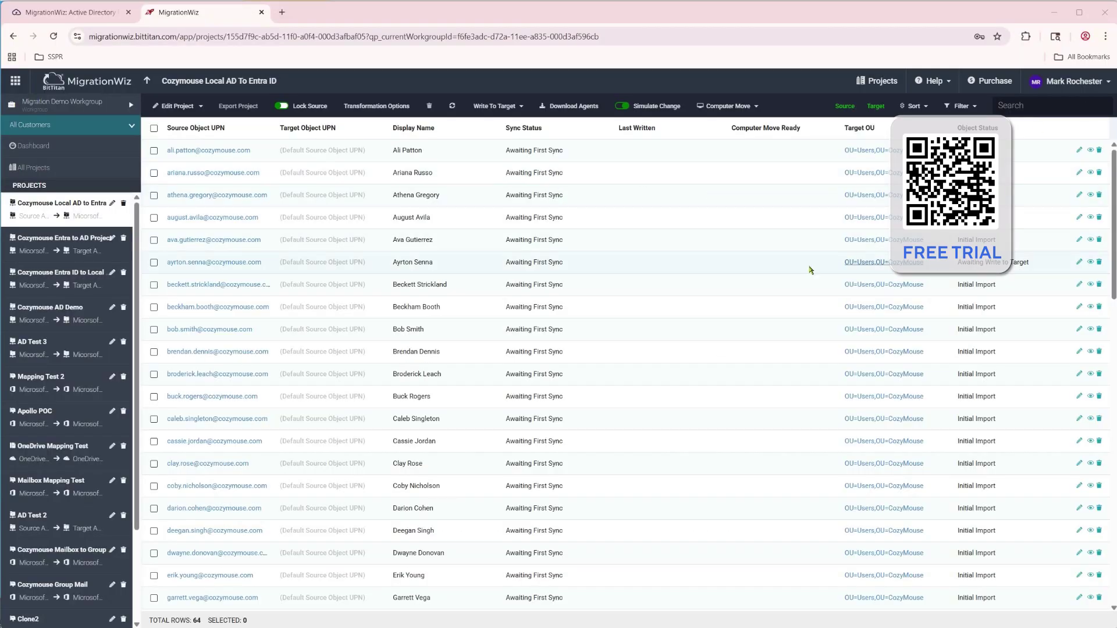
# Refresh the project's user list so the test user shows Continuous Sync On.
pyautogui.click(453, 106)
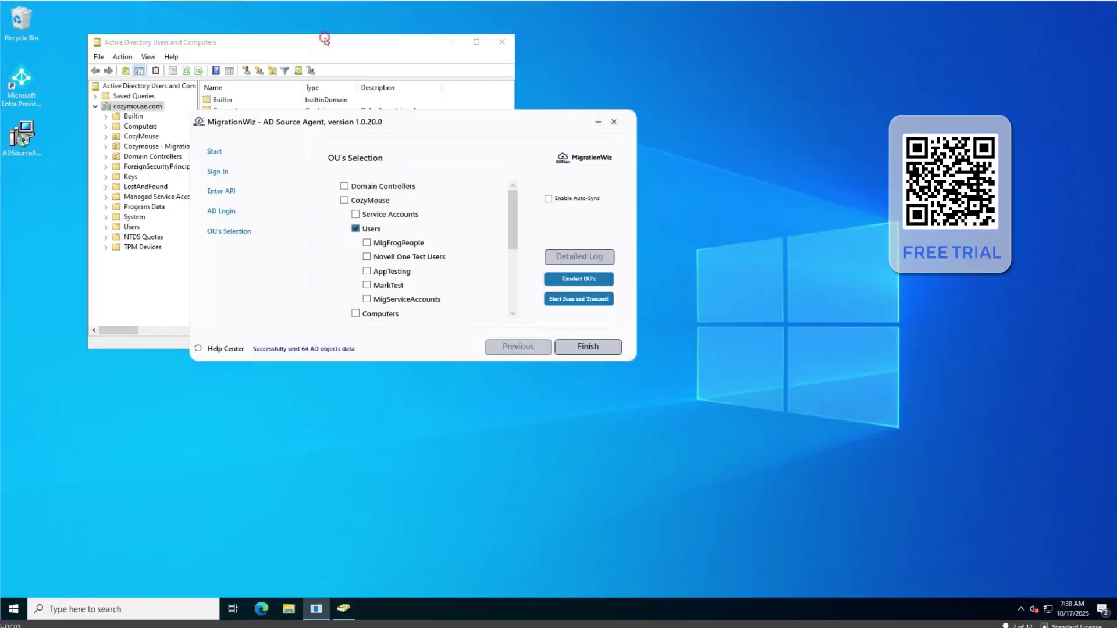
pyautogui.click(263, 51)
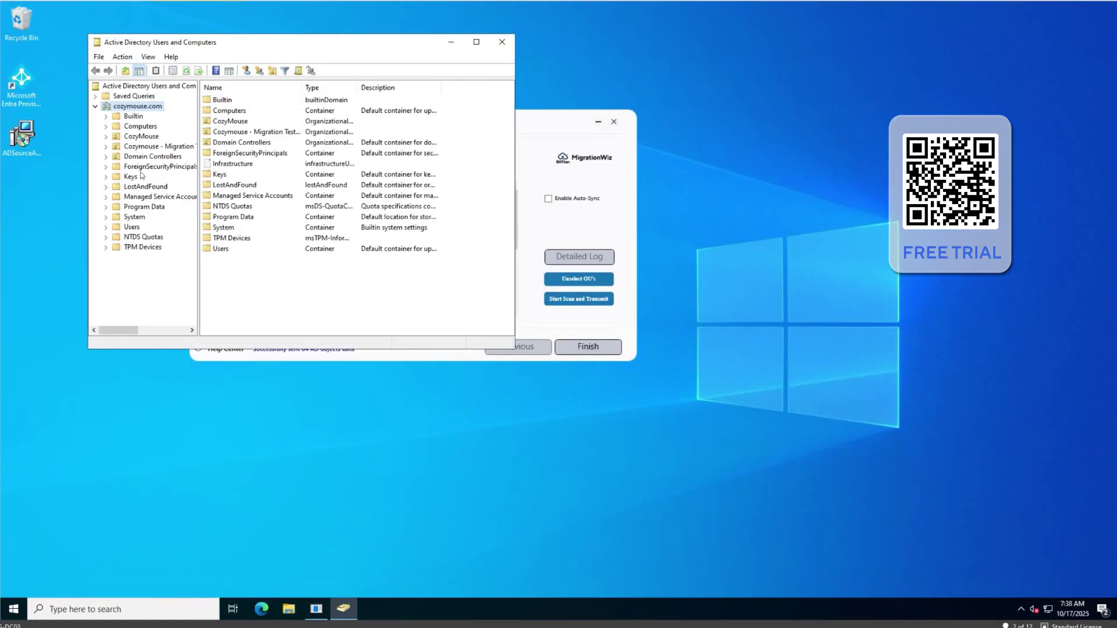
# Open the test user's properties from the CozyMouse Users OU and enter description 'F1'.
pyautogui.doubleClick(139, 137)
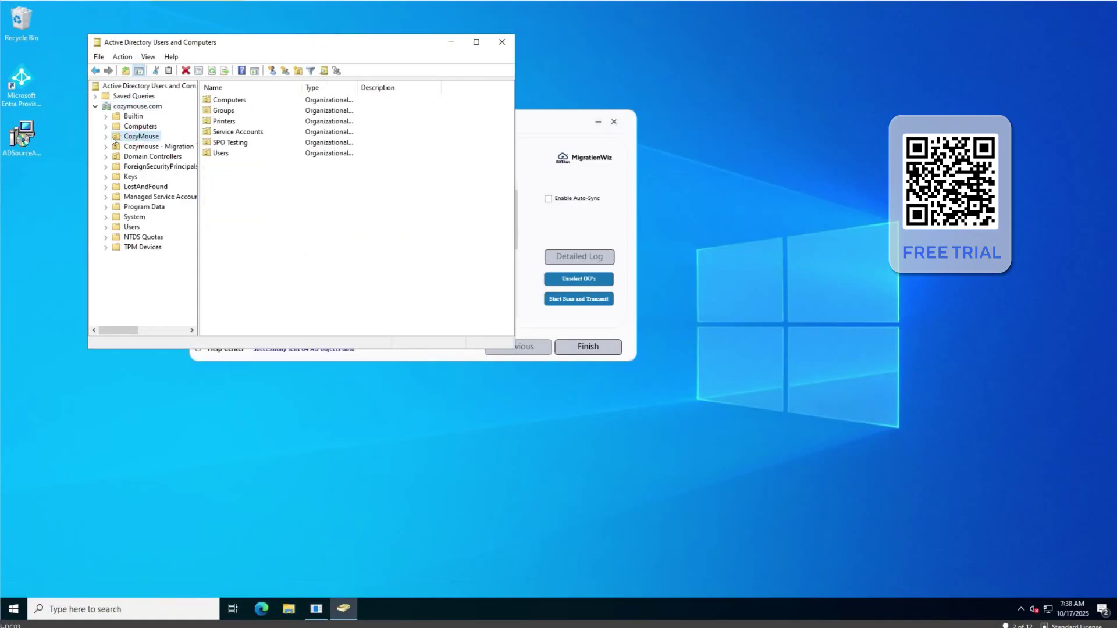
pyautogui.click(142, 197)
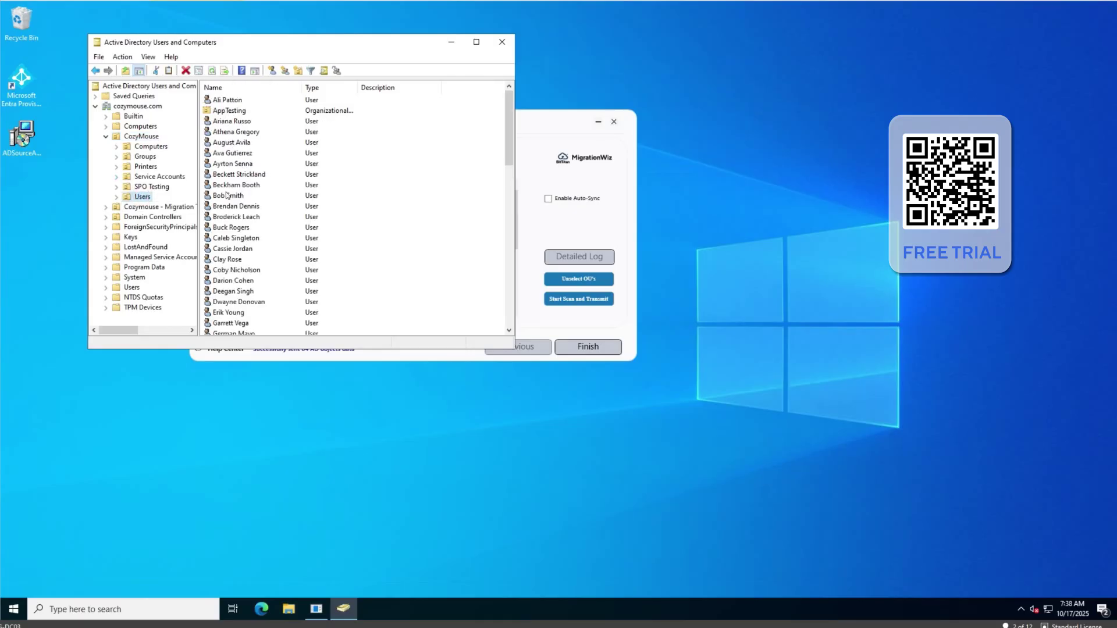
pyautogui.doubleClick(231, 164)
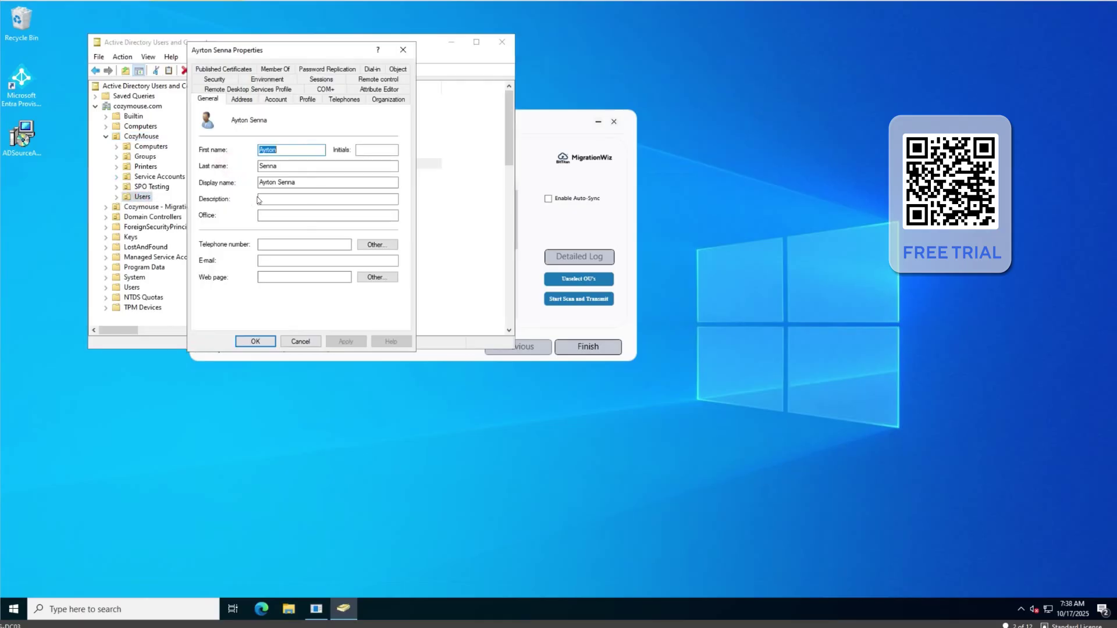
pyautogui.click(274, 199)
pyautogui.write('F1')
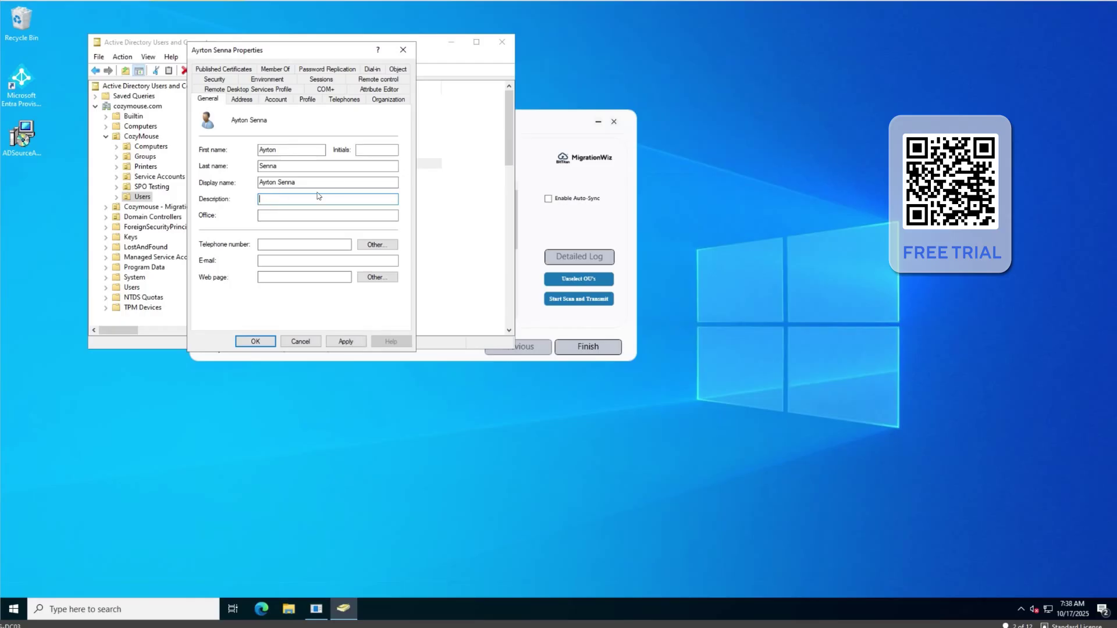
# On the Organization tab, set job title 'F1 Driver' and department 'Formula 1'.
pyautogui.click(383, 101)
pyautogui.click(295, 122)
pyautogui.write('F2 Dirve')
pyautogui.press('BackSpace')
pyautogui.press('BackSpace')
pyautogui.press('BackSpace')
pyautogui.press('BackSpace')
pyautogui.press('BackSpace')
pyautogui.press('BackSpace')
pyautogui.press('BackSpace')
pyautogui.write('1 Drive')
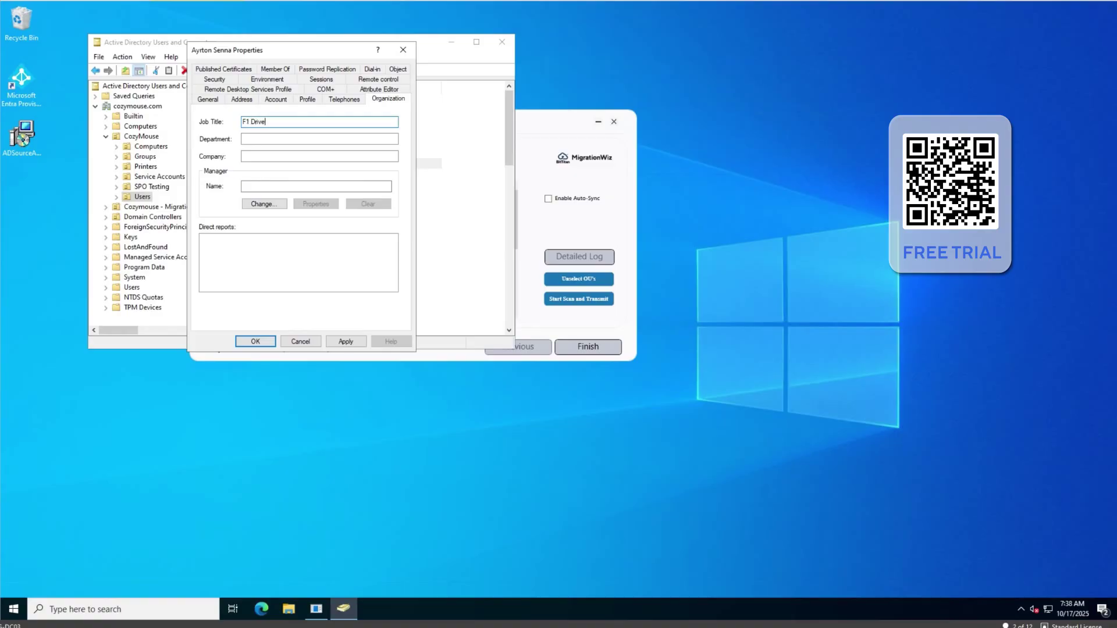
pyautogui.write('r')
pyautogui.press('Tab')
pyautogui.write('Formula 1')
# On the Address tab, fill in a test street, city, state and zip code.
pyautogui.click(237, 100)
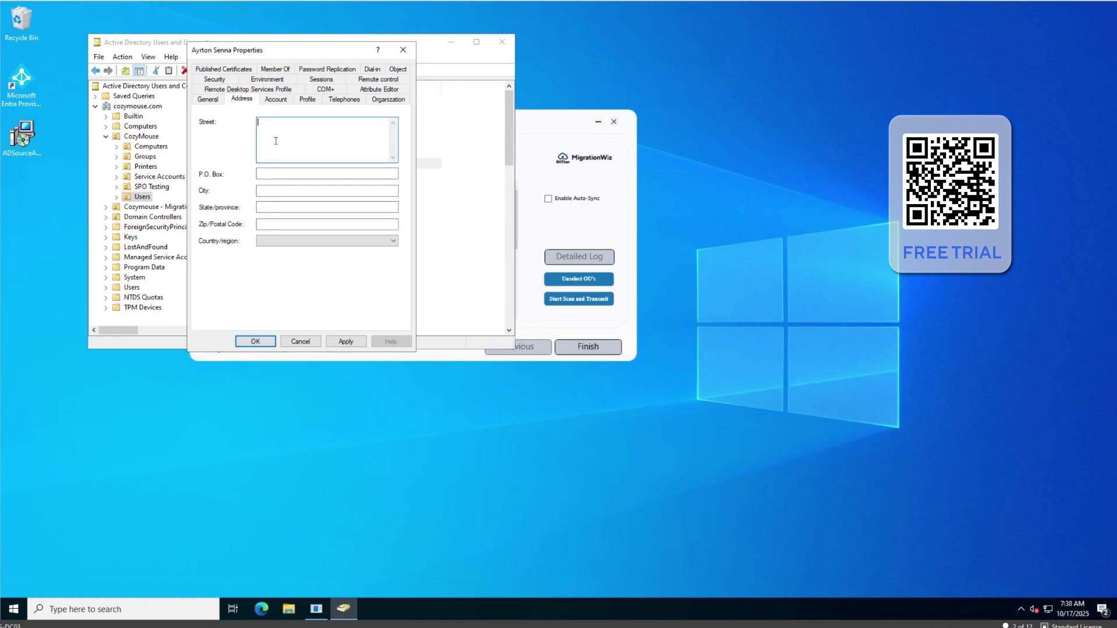
pyautogui.write('10000000 Long')
pyautogui.click(275, 191)
pyautogui.write('Test1')
pyautogui.press('Tab')
pyautogui.write('Tes')
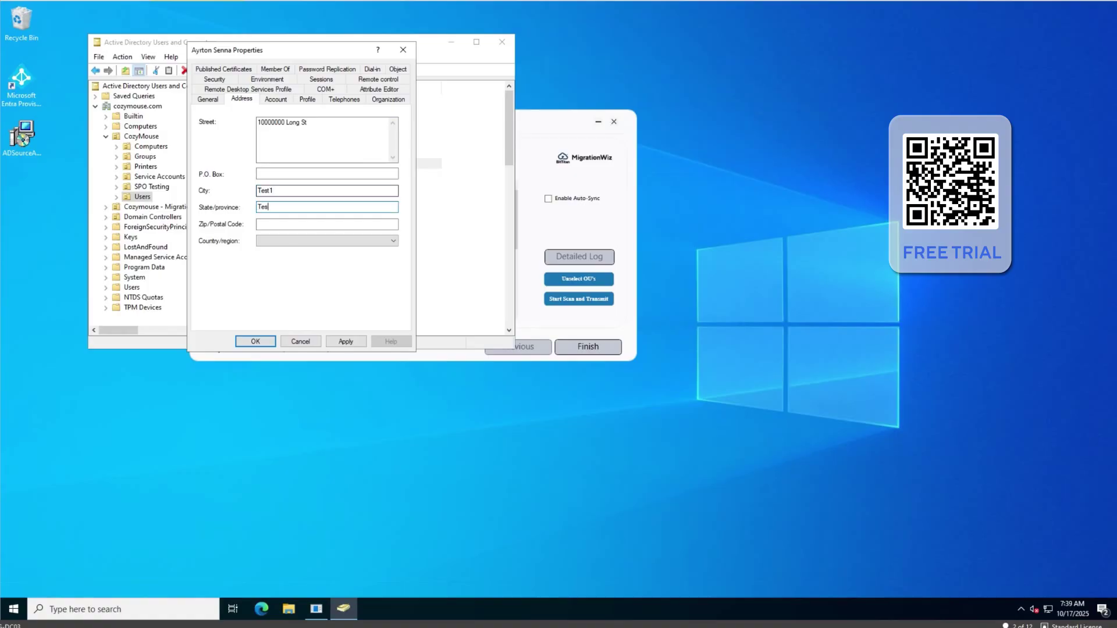
pyautogui.press('Tab')
pyautogui.write('10000')
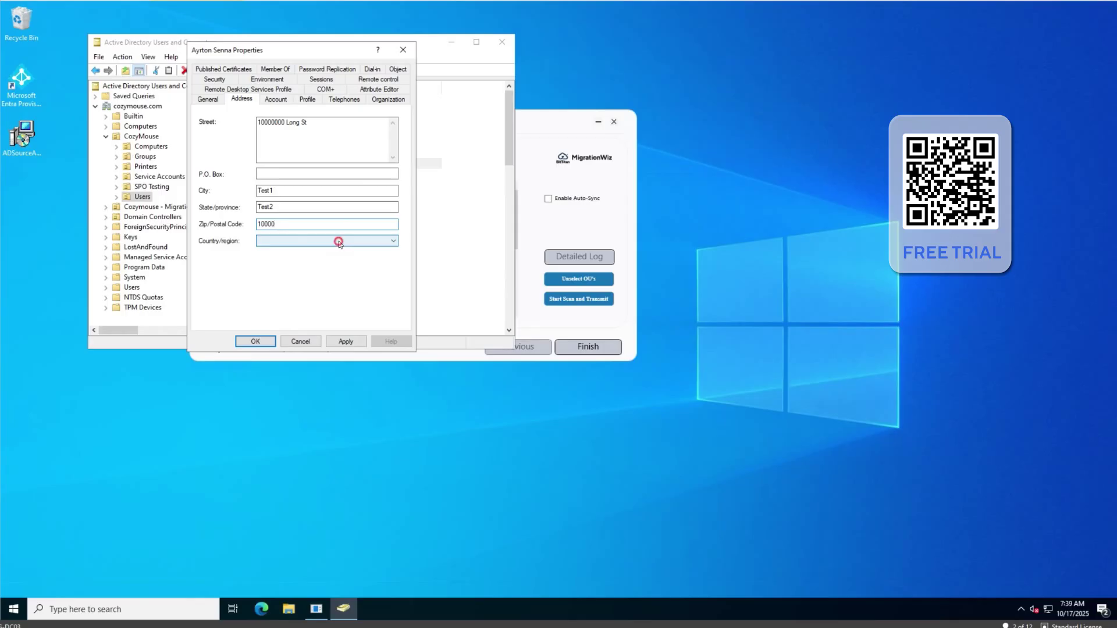
# Set the country to United States and apply and save the user's properties.
pyautogui.click(342, 241)
pyautogui.moveTo(393, 262); pyautogui.dragTo(394, 348)
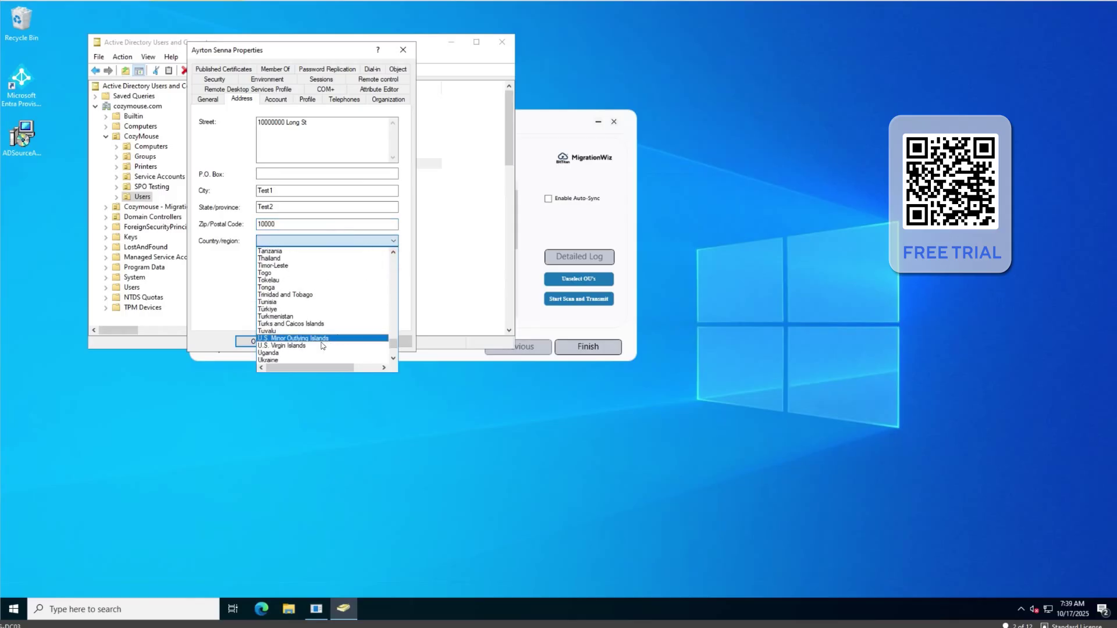
pyautogui.click(291, 302)
pyautogui.click(346, 342)
pyautogui.click(255, 341)
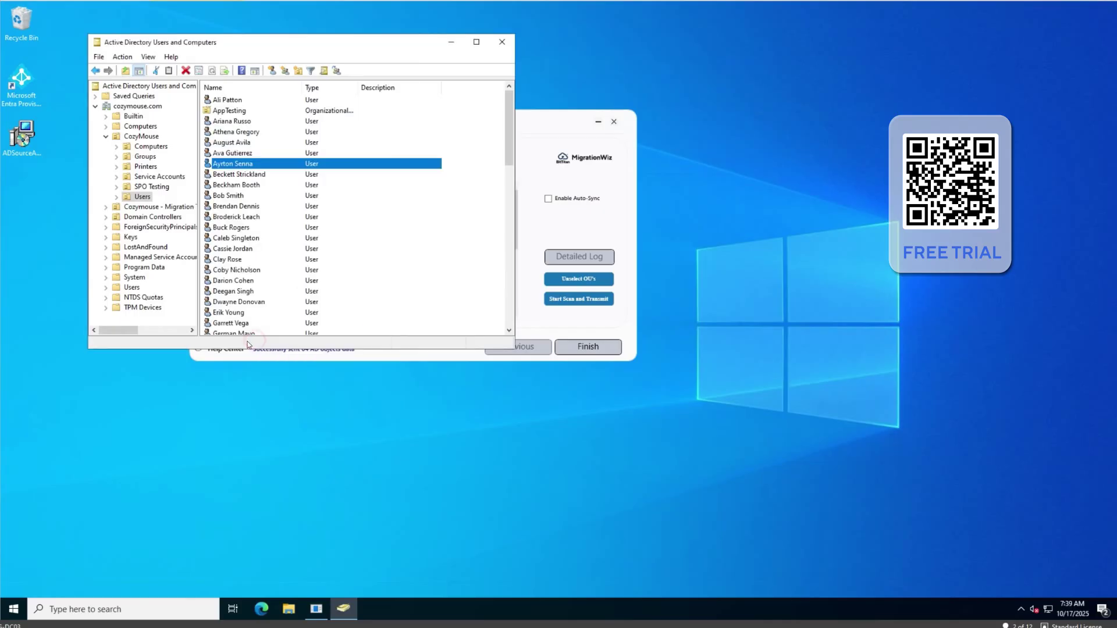
pyautogui.click(527, 120)
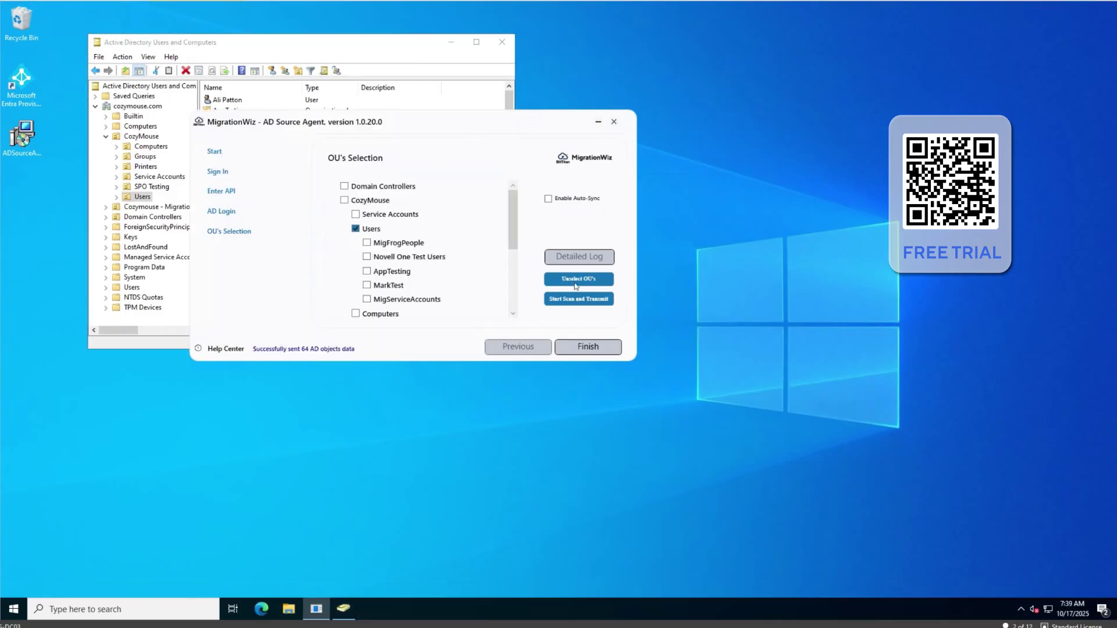
# Run Start Scan and Transmit to send the updated Users OU objects to MigrationWiz.
pyautogui.click(564, 301)
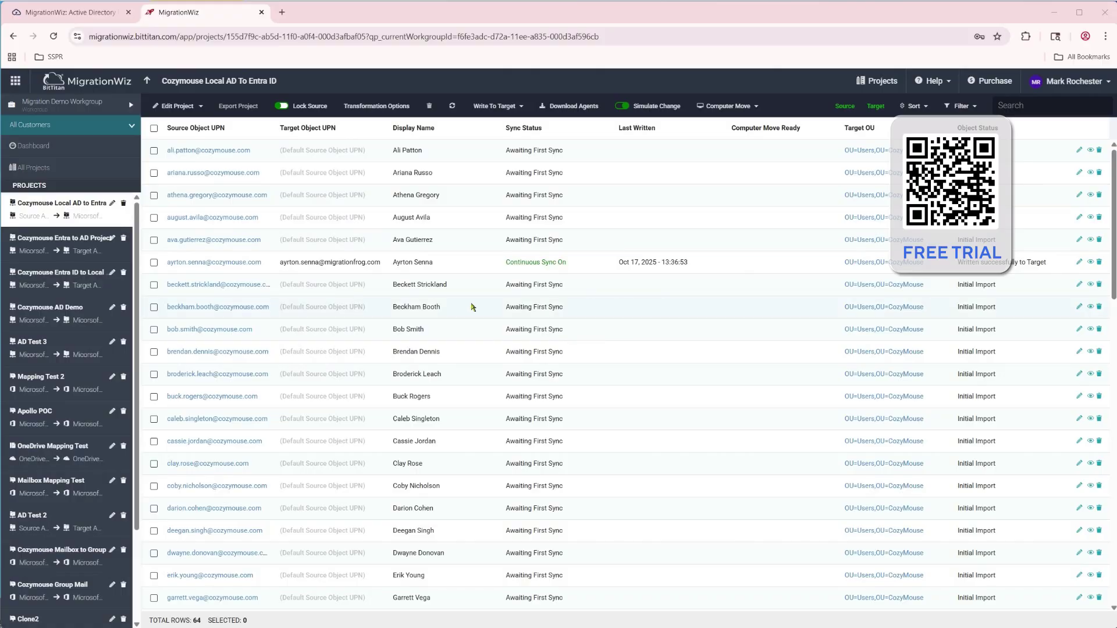
# Refresh the project and verify the user's source properties show F1 Driver and the new address.
pyautogui.click(453, 105)
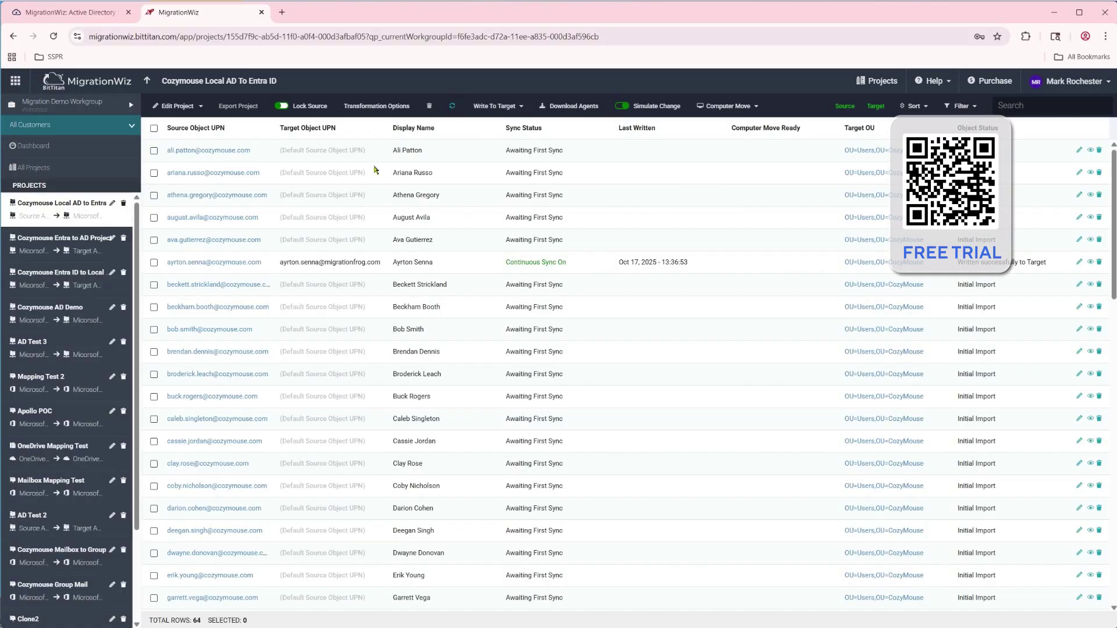
pyautogui.click(178, 265)
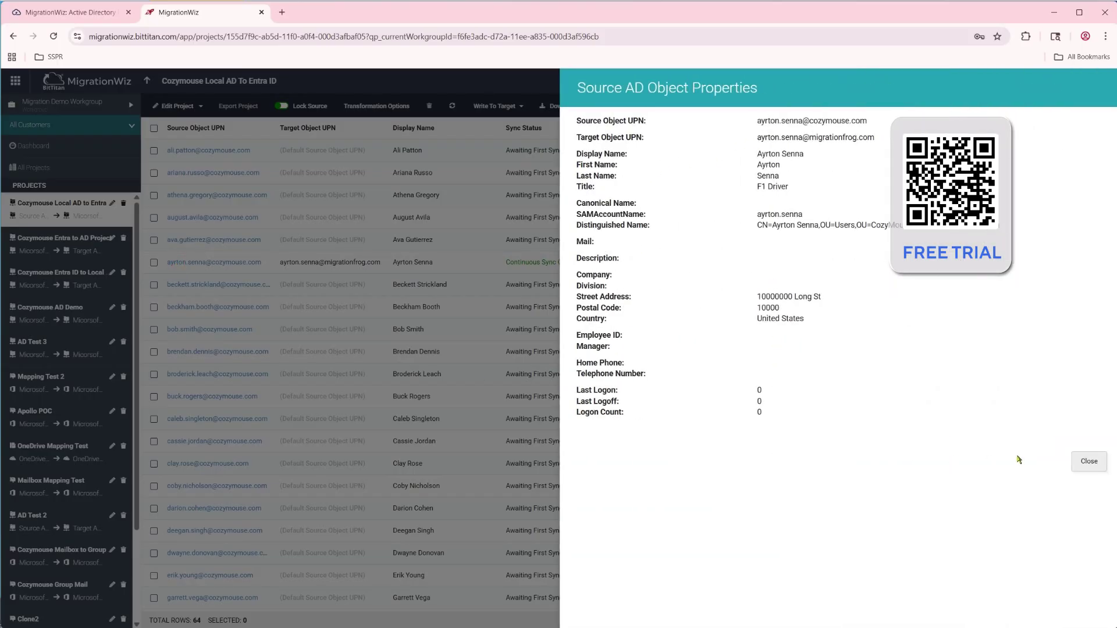
pyautogui.click(1088, 461)
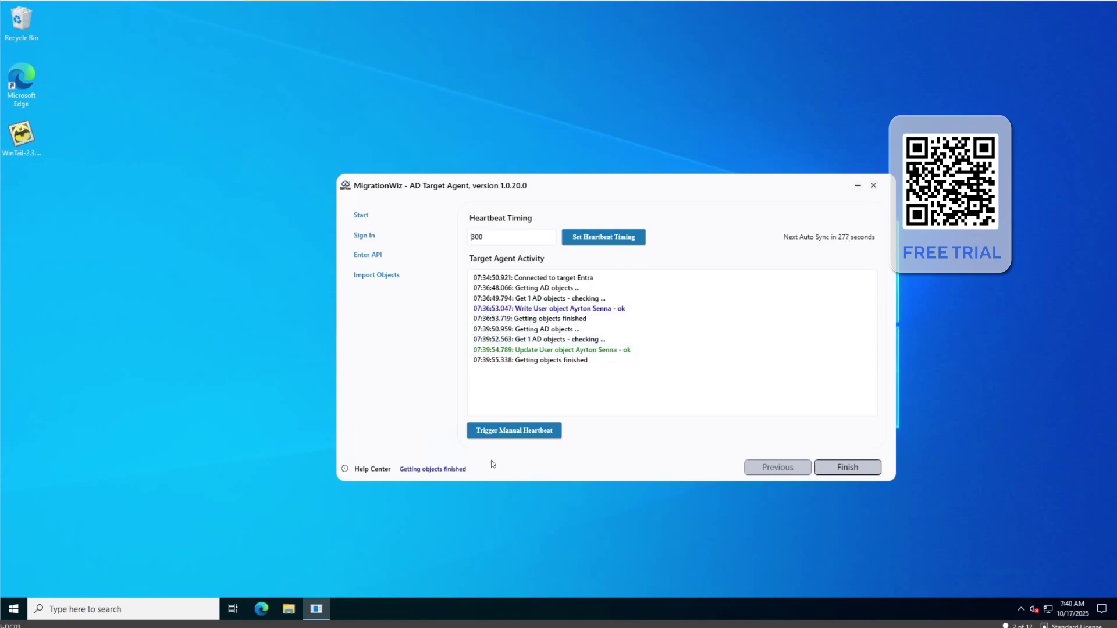
# Trigger a manual heartbeat in the AD Target Agent to push the updated attributes.
pyautogui.click(518, 433)
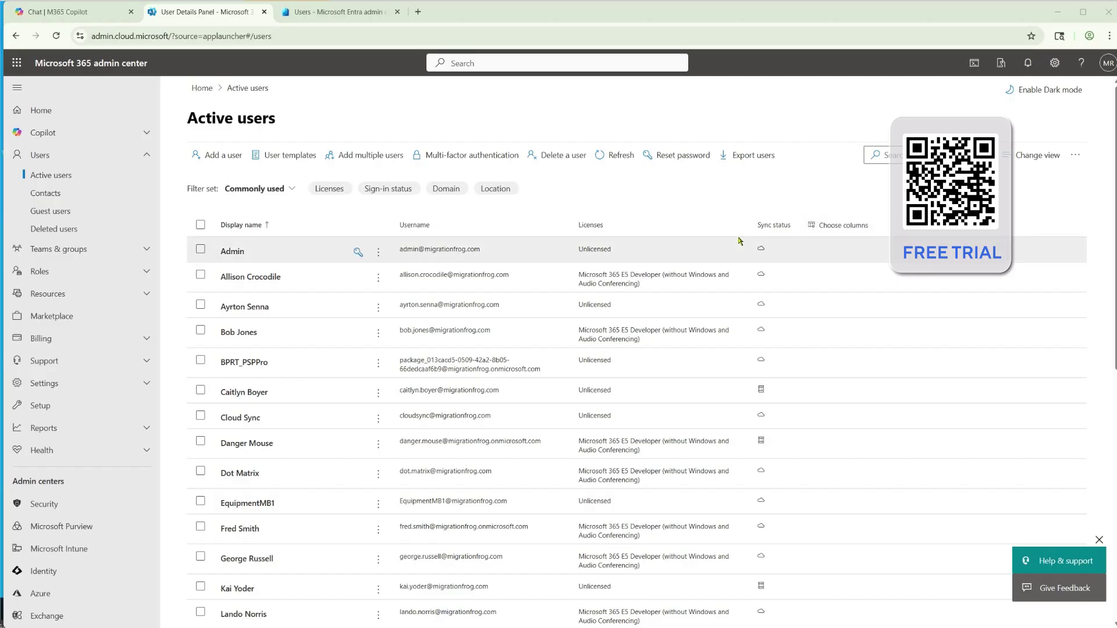
# Review the test user's contact information, which still lacks job title and address.
pyautogui.click(247, 307)
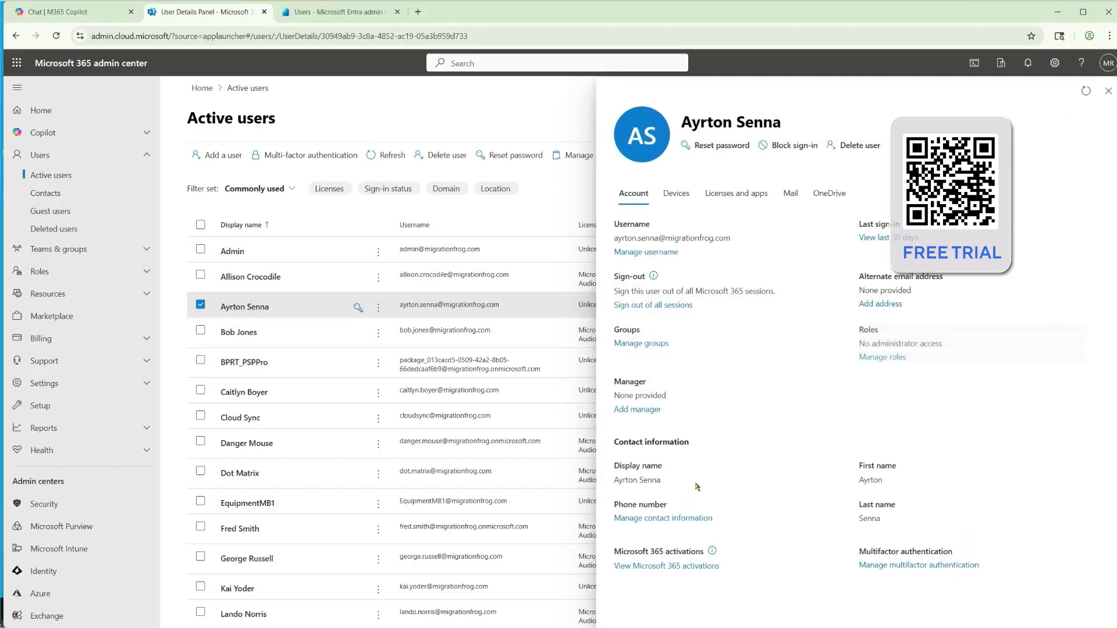
pyautogui.click(666, 519)
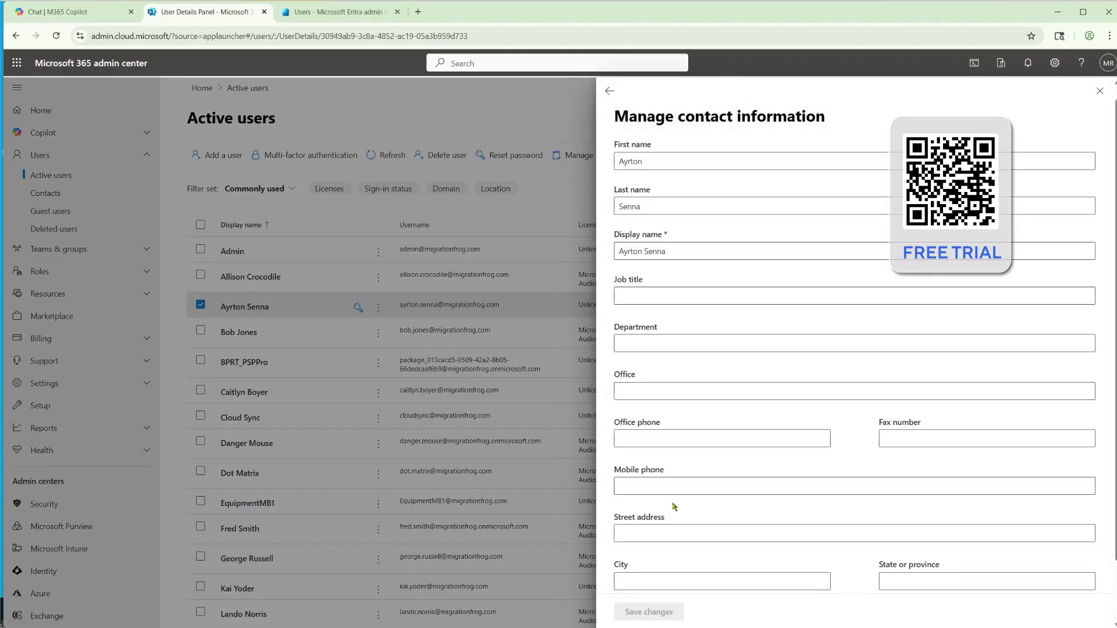
pyautogui.scroll(-2, 670, 502)
pyautogui.scroll(2, 670, 501)
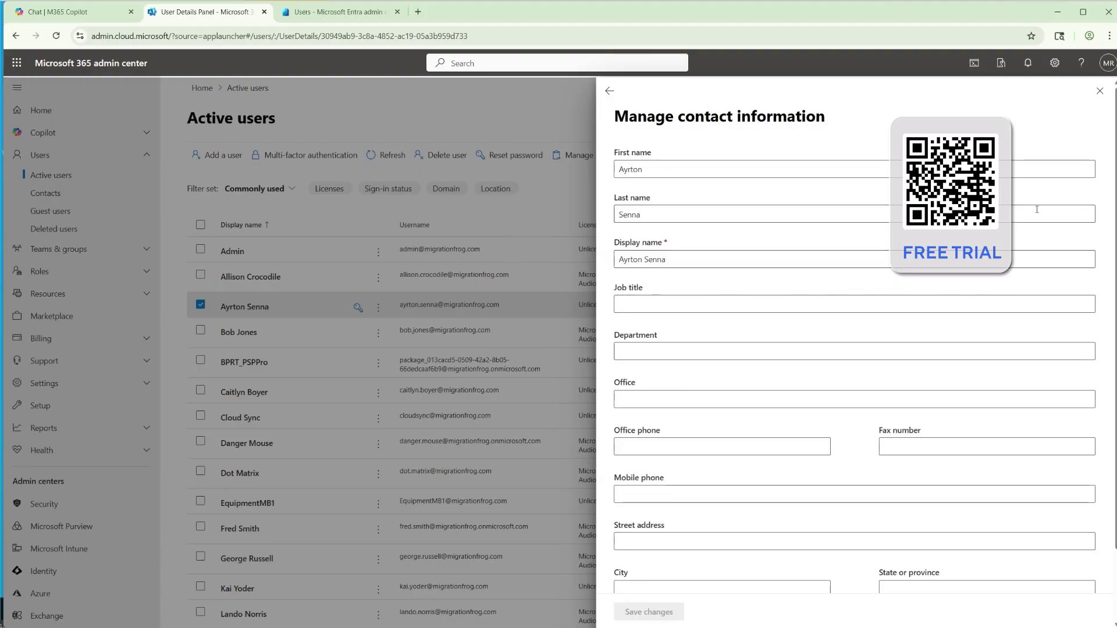
pyautogui.scroll(-2, 717, 344)
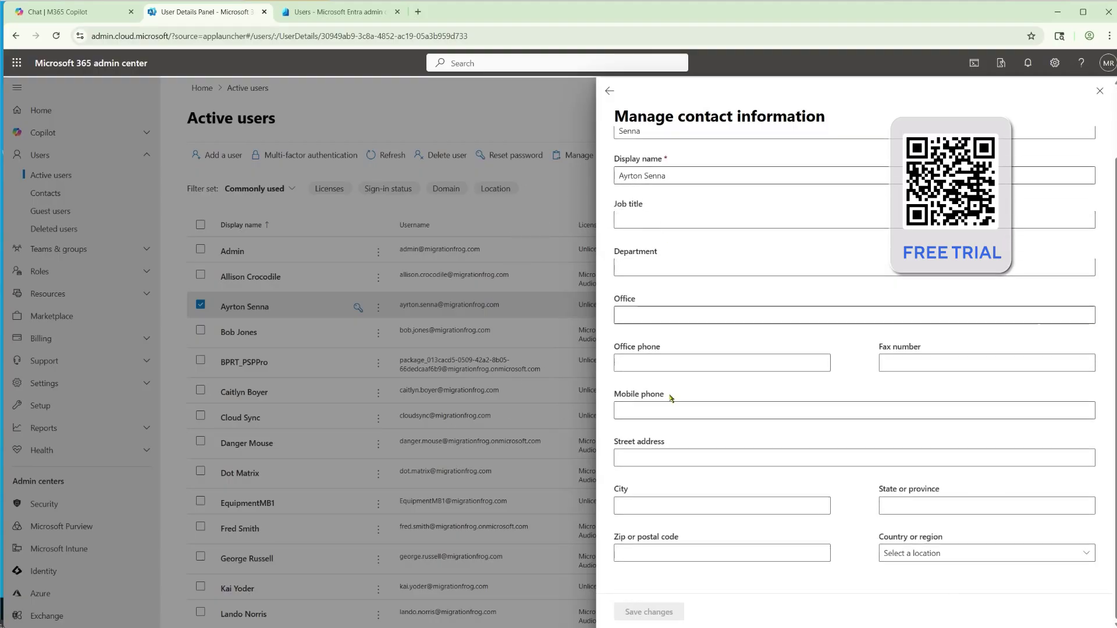
pyautogui.scroll(2, 670, 398)
pyautogui.click(609, 91)
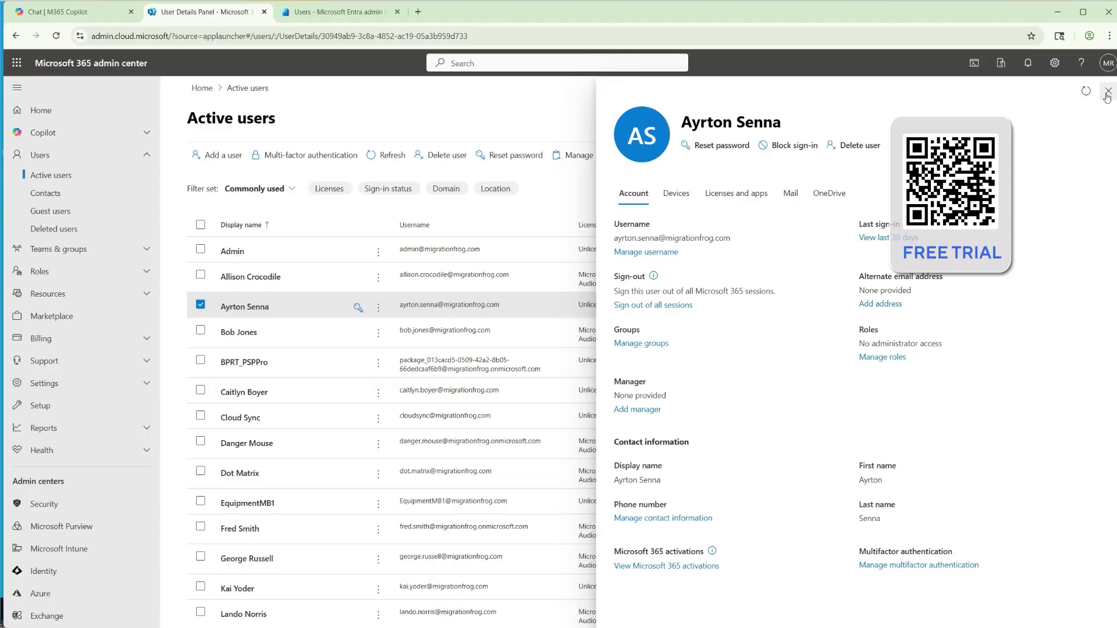
# Close the user details, clear the row selection and go to the Entra users list.
pyautogui.click(1107, 93)
pyautogui.click(200, 308)
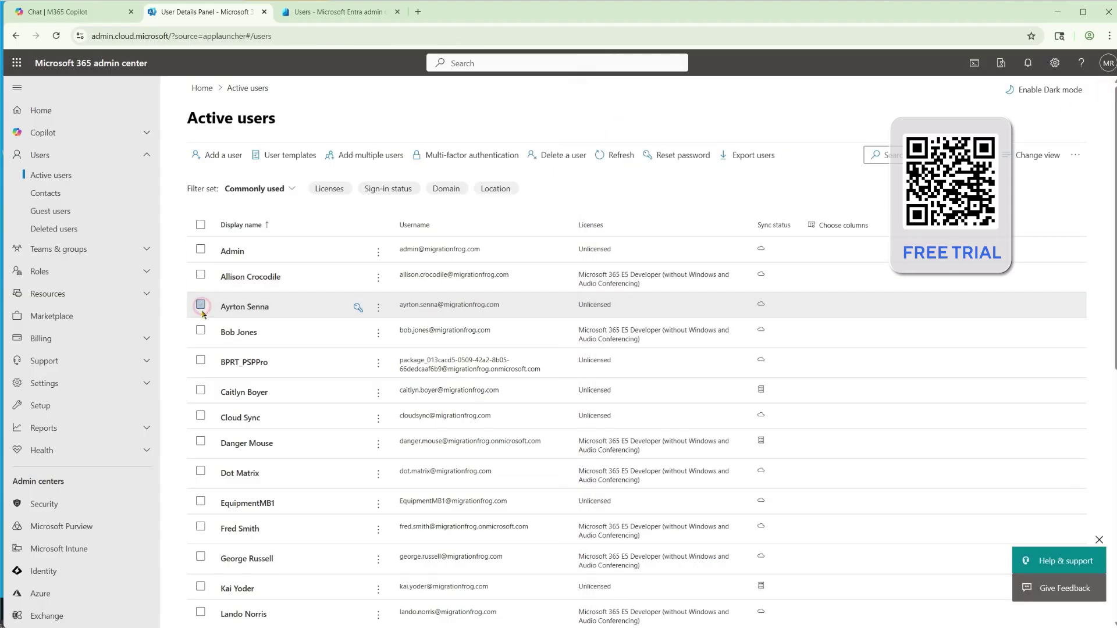
pyautogui.click(329, 12)
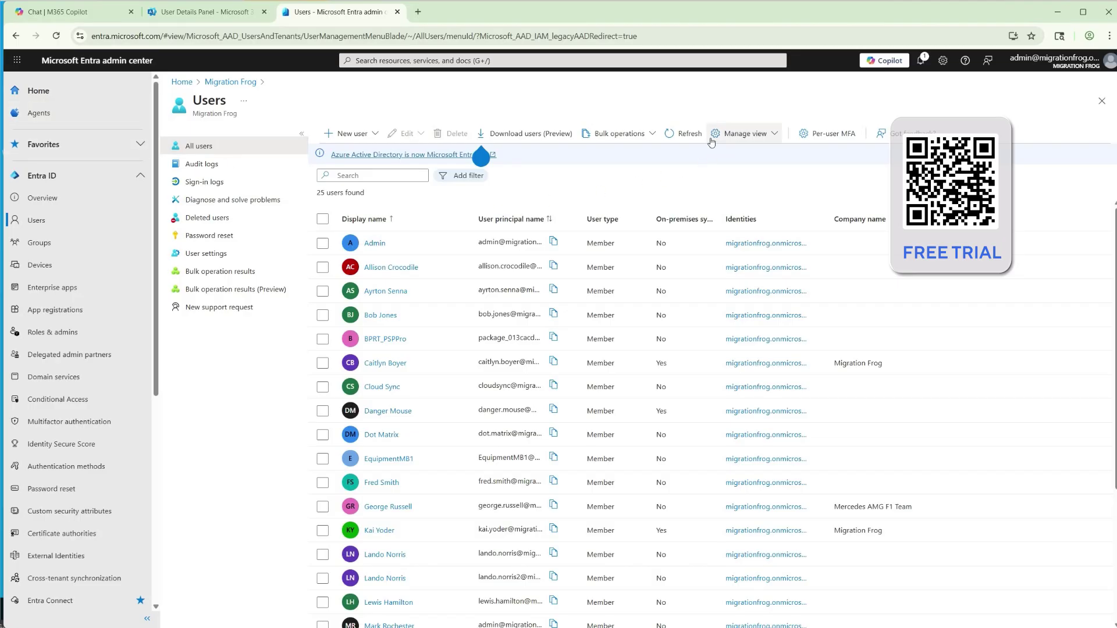
# Refresh the Entra users list and open the test user's Properties showing job title F1 Driver, department Formula 1 and the address.
pyautogui.click(684, 133)
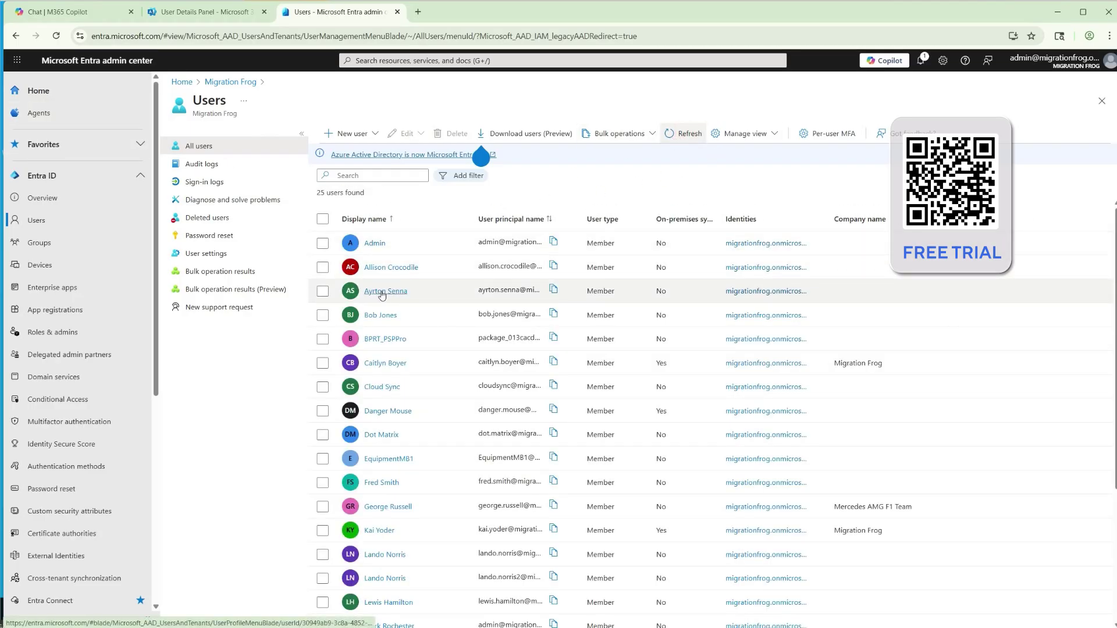
pyautogui.click(382, 292)
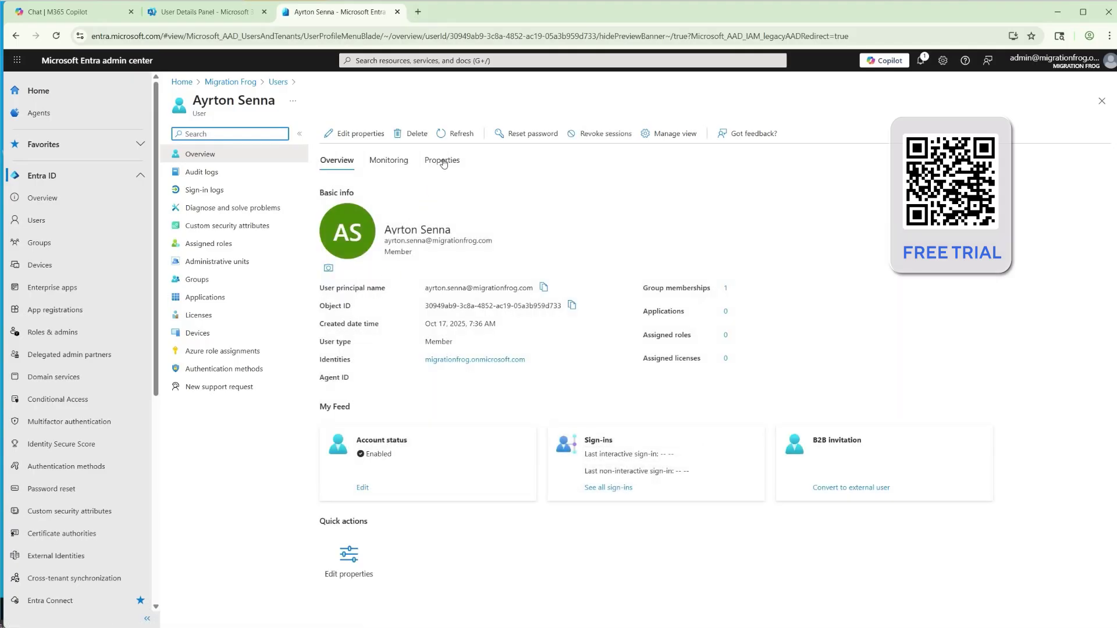
pyautogui.click(443, 164)
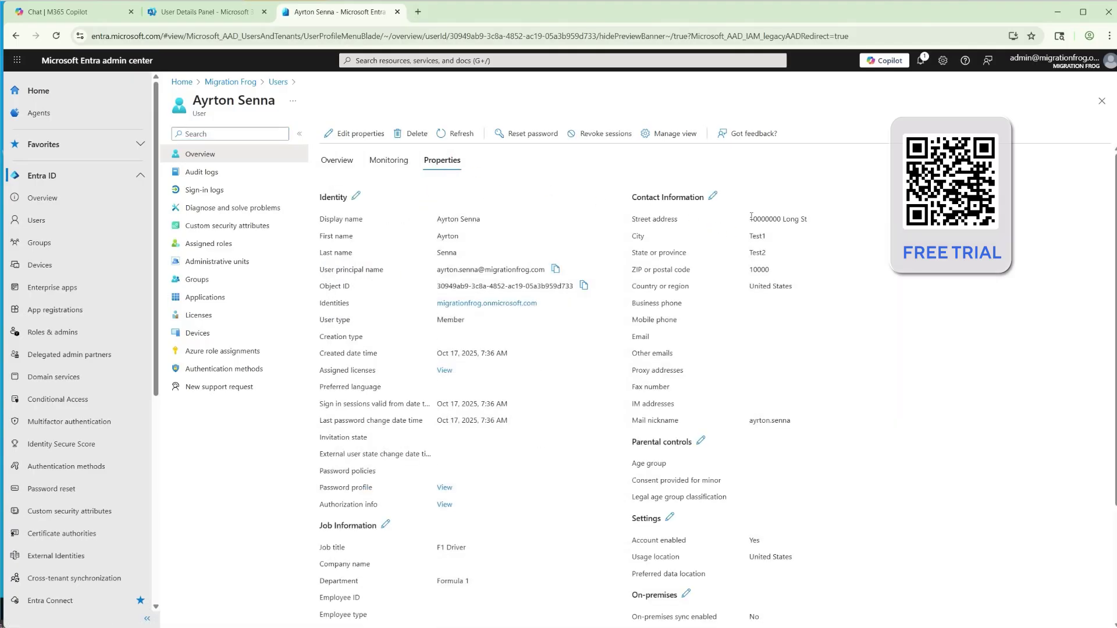
pyautogui.scroll(-3, 489, 394)
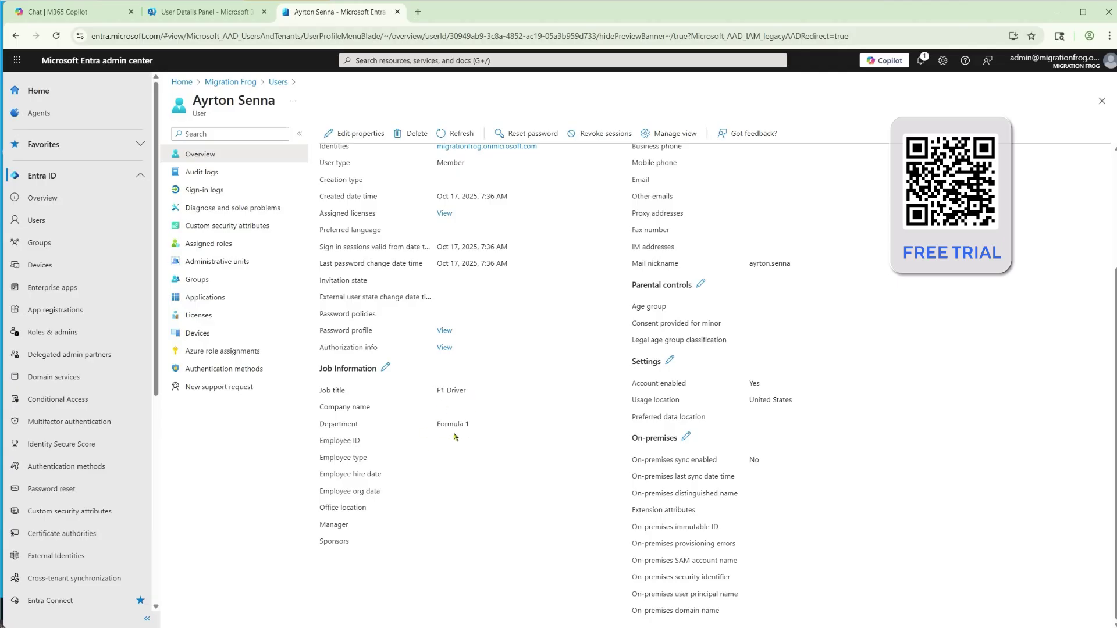
pyautogui.scroll(2, 487, 447)
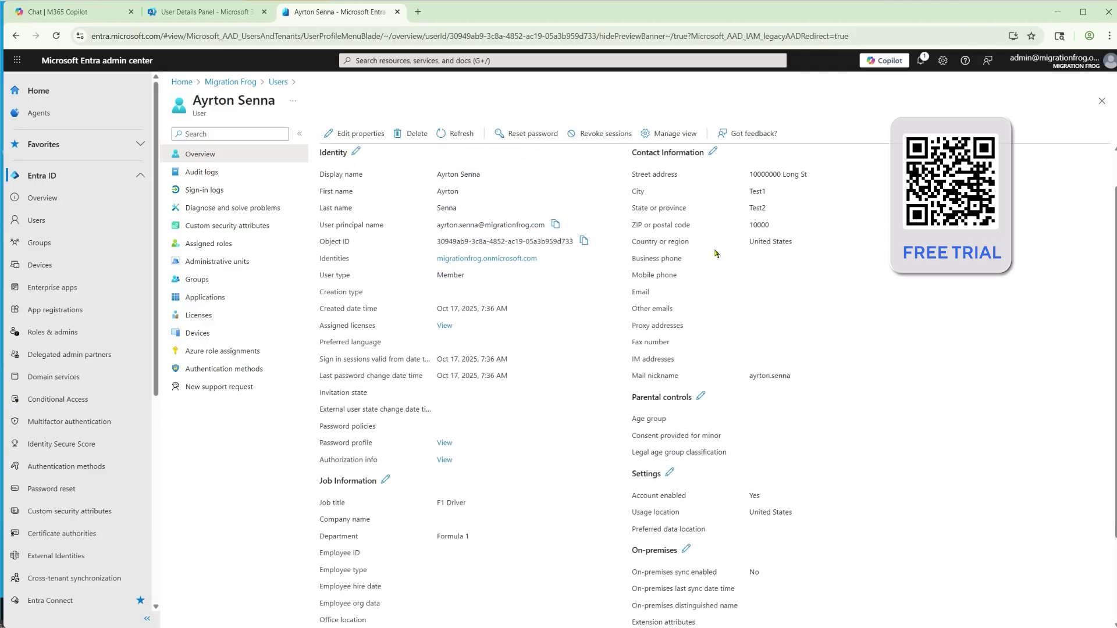
# Refresh Microsoft 365 active users and recheck the test user's contact information, which still lacks job title and department.
pyautogui.click(203, 11)
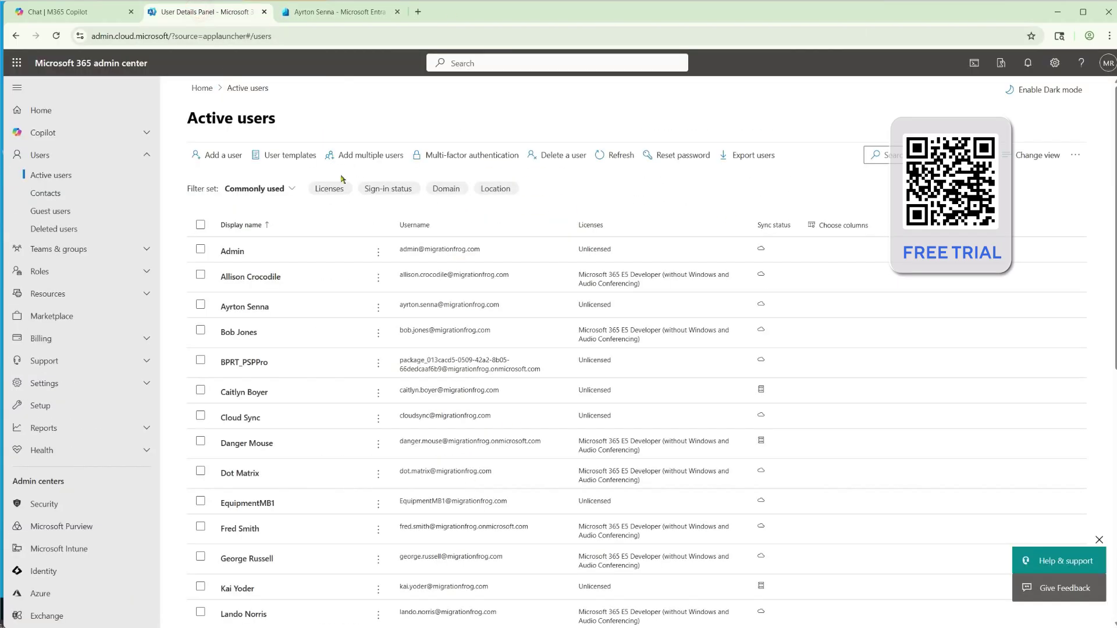
pyautogui.click(613, 153)
pyautogui.click(260, 307)
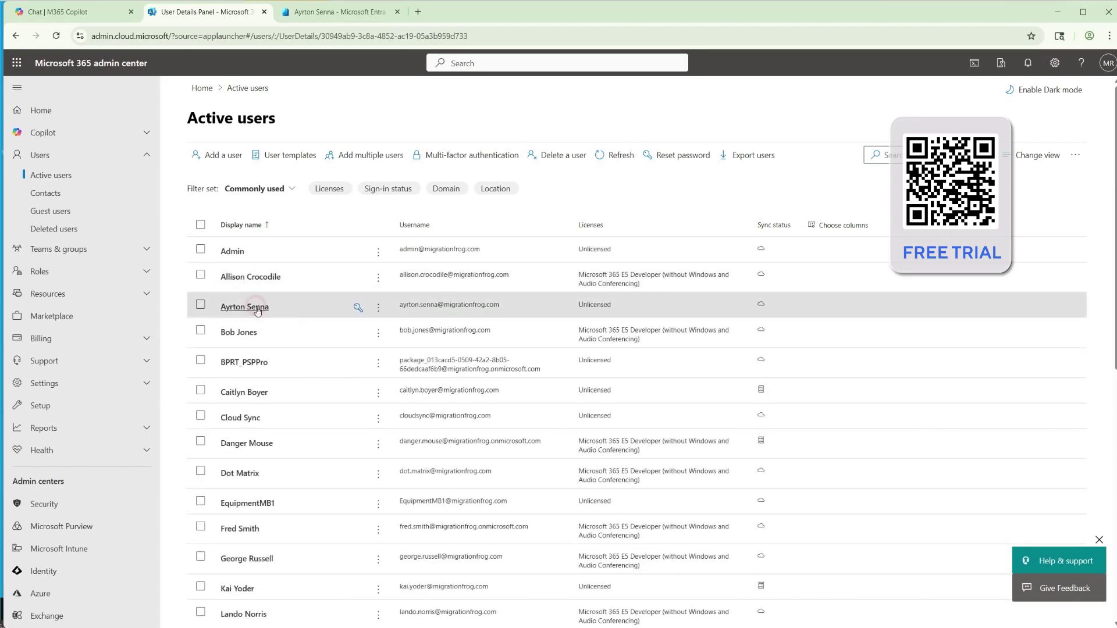
pyautogui.click(663, 518)
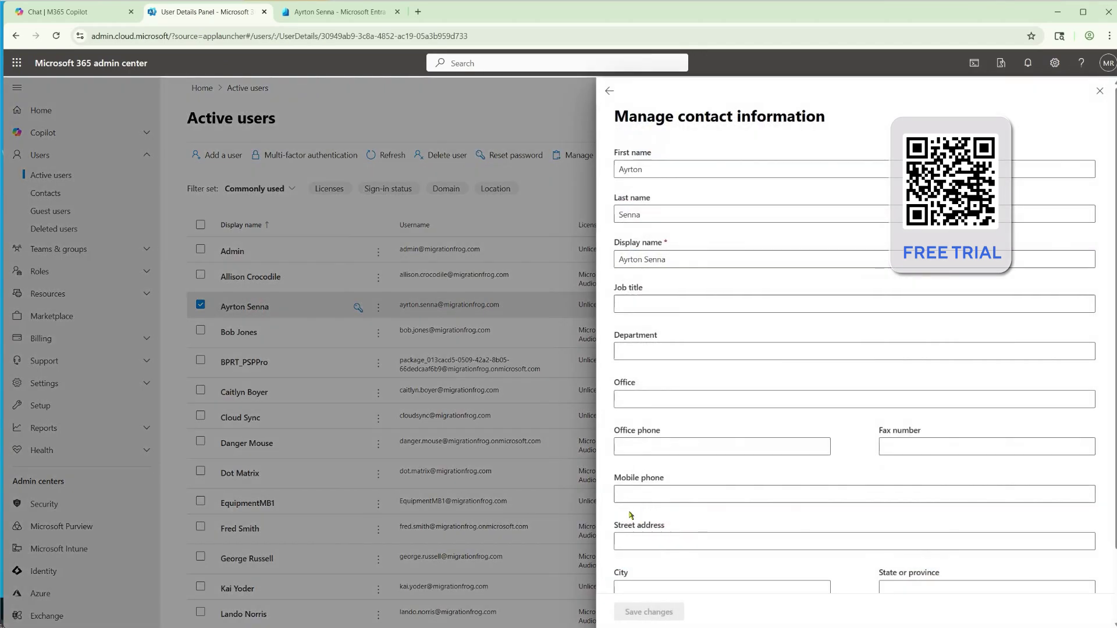
pyautogui.click(1099, 90)
pyautogui.click(203, 306)
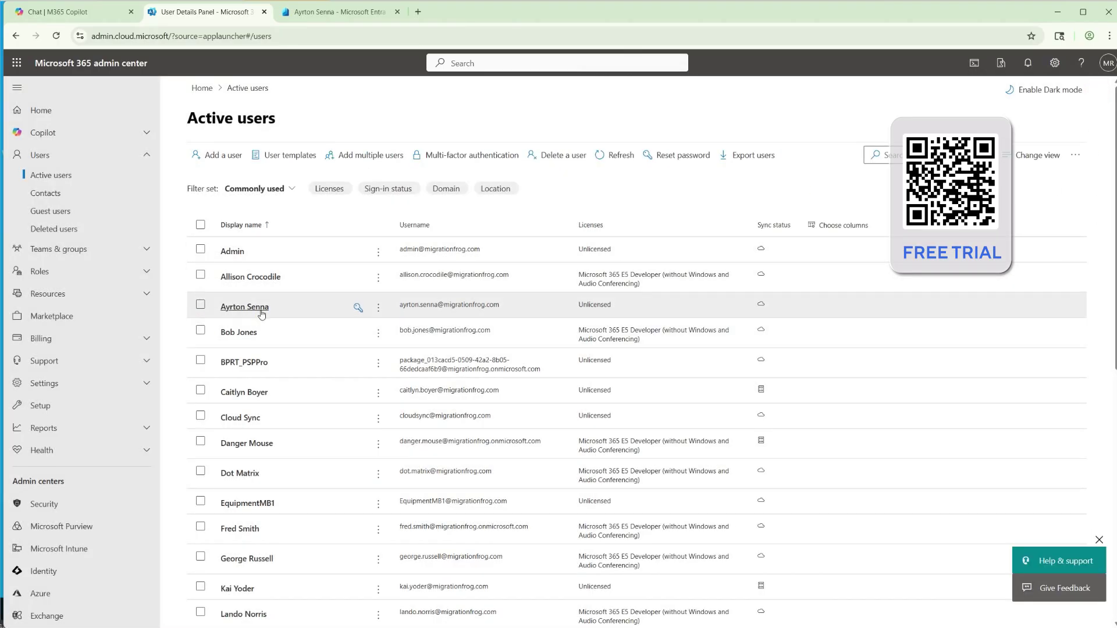
pyautogui.click(337, 12)
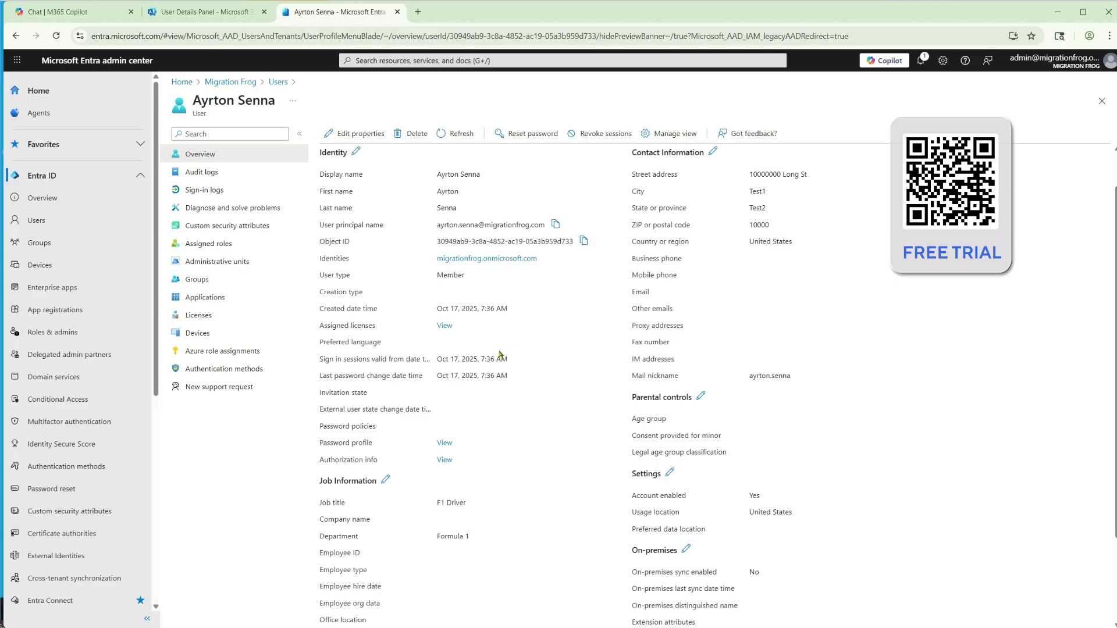
# Scroll through the test user's Entra Properties to confirm job title F1 Driver, department Formula 1 and the United States address.
pyautogui.scroll(-2, 500, 354)
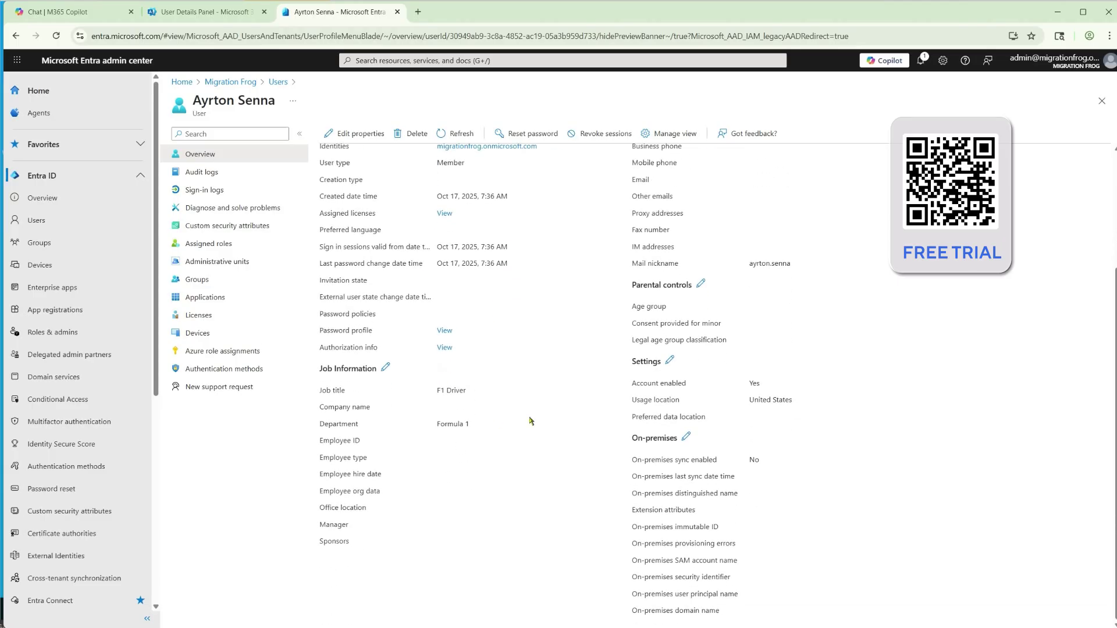
pyautogui.scroll(3, 530, 420)
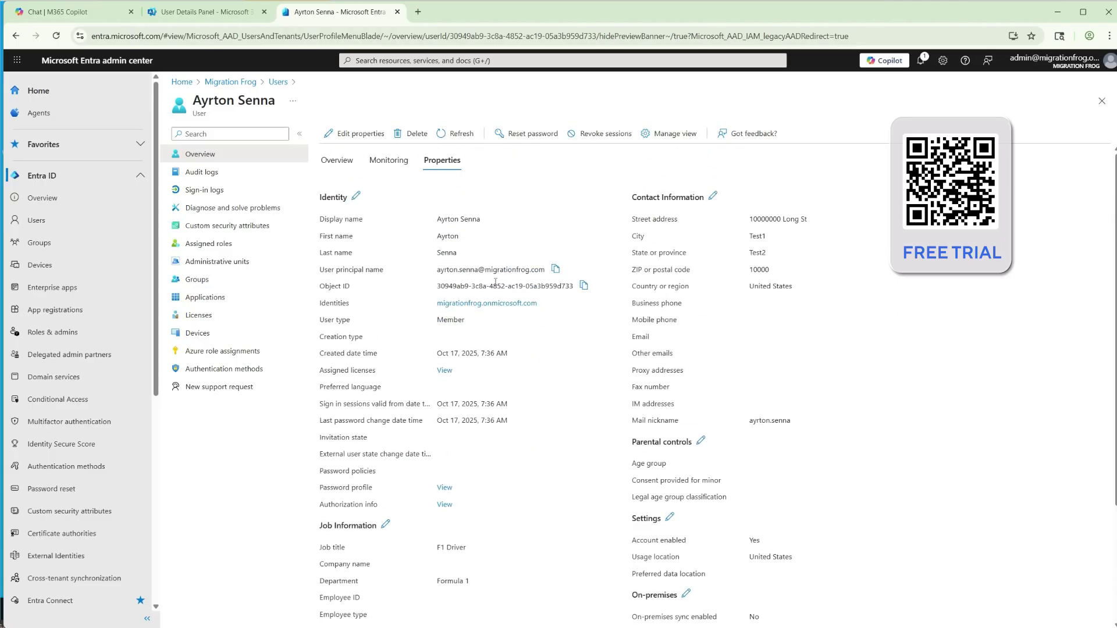